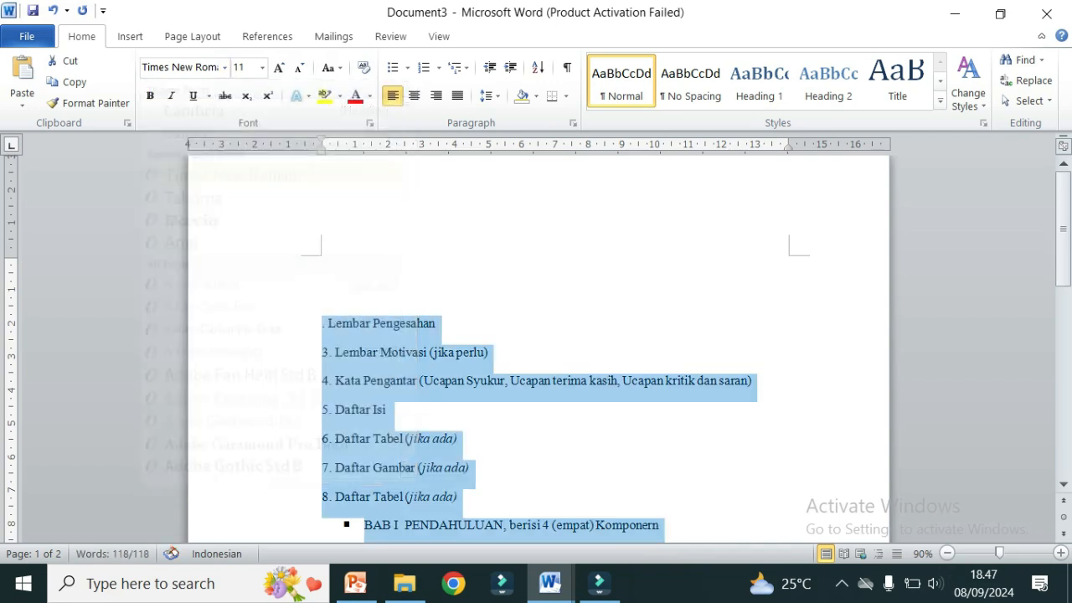
# Step: Begin changing the font size of the selected section list
pyautogui.click(262, 68)
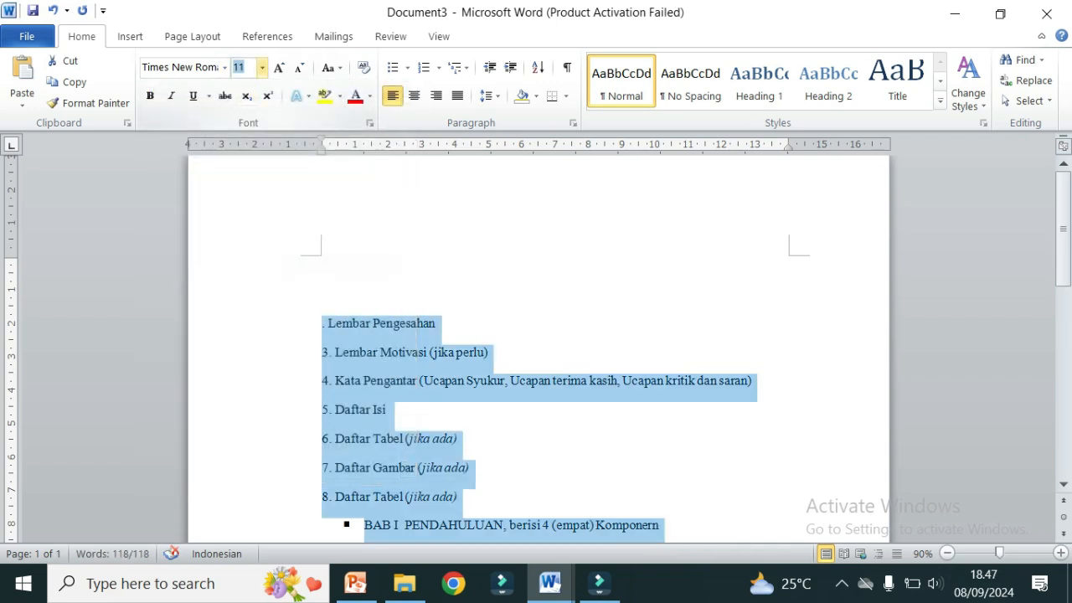
# Step: Set the list to 12 pt and add a centred DAFTAR ISI heading above it
pyautogui.write('12')
pyautogui.press('Return')
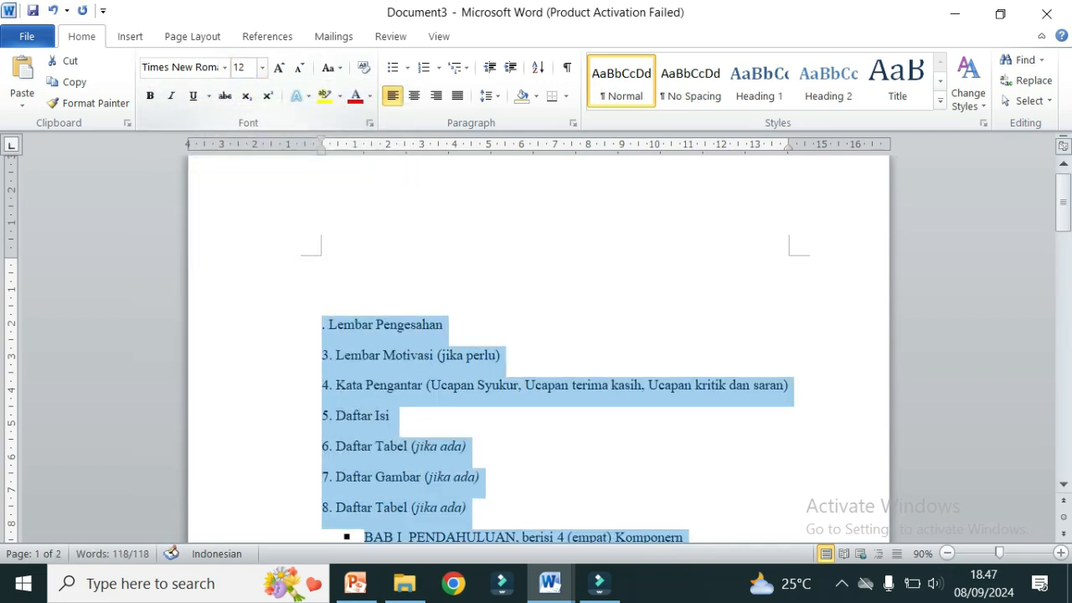
pyautogui.click(323, 263)
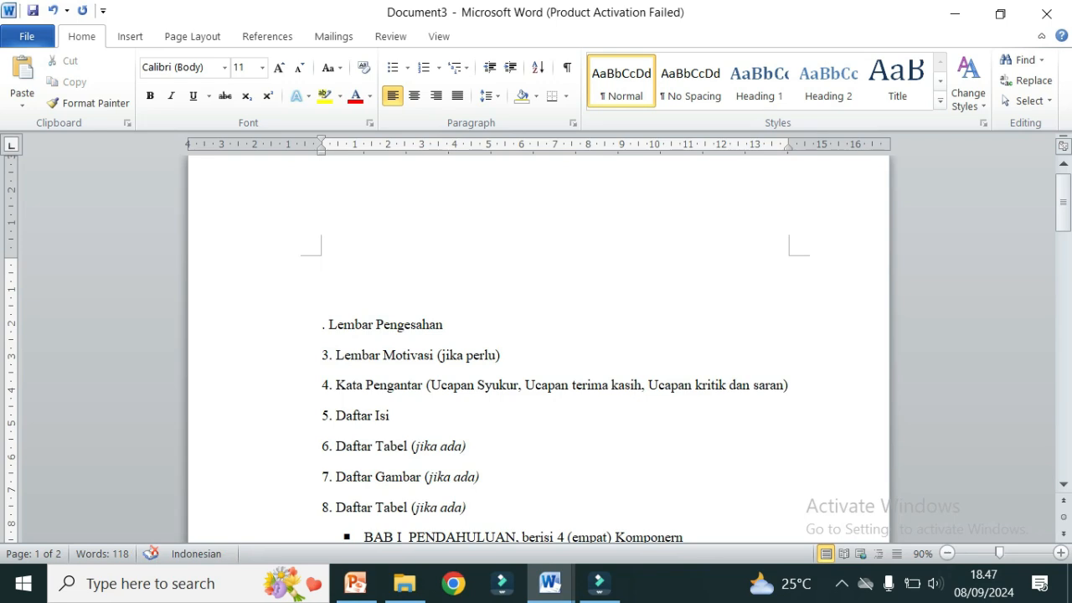
pyautogui.write('DAFTAR ISI')
pyautogui.hotkey('ctrl', 'e')
# Step: Make the DAFTAR ISI heading 14 pt Times New Roman and bold
pyautogui.hotkey('shift', 'Home')
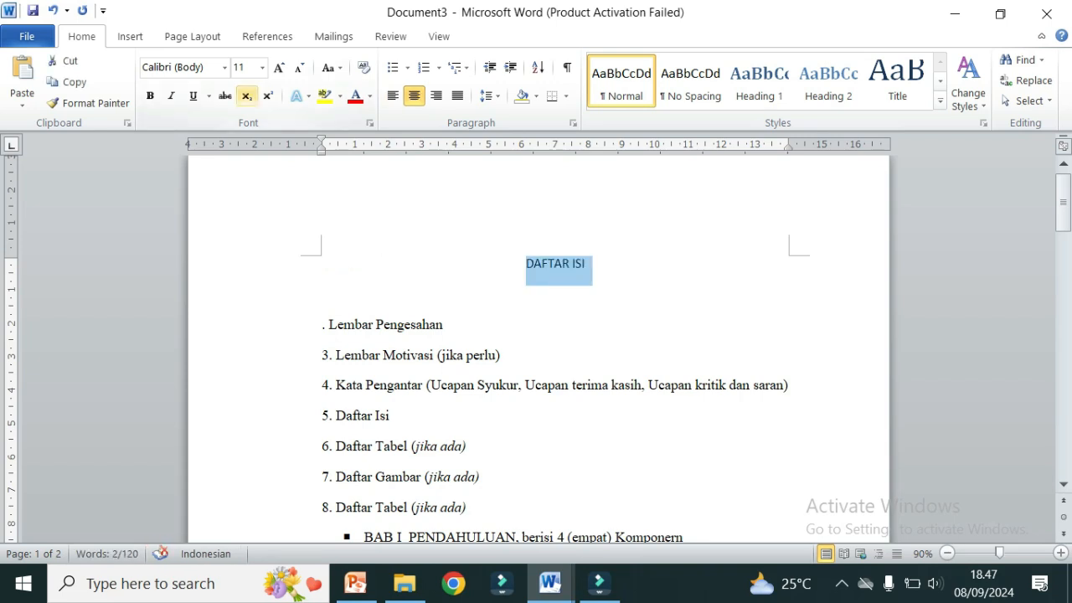
pyautogui.click(262, 67)
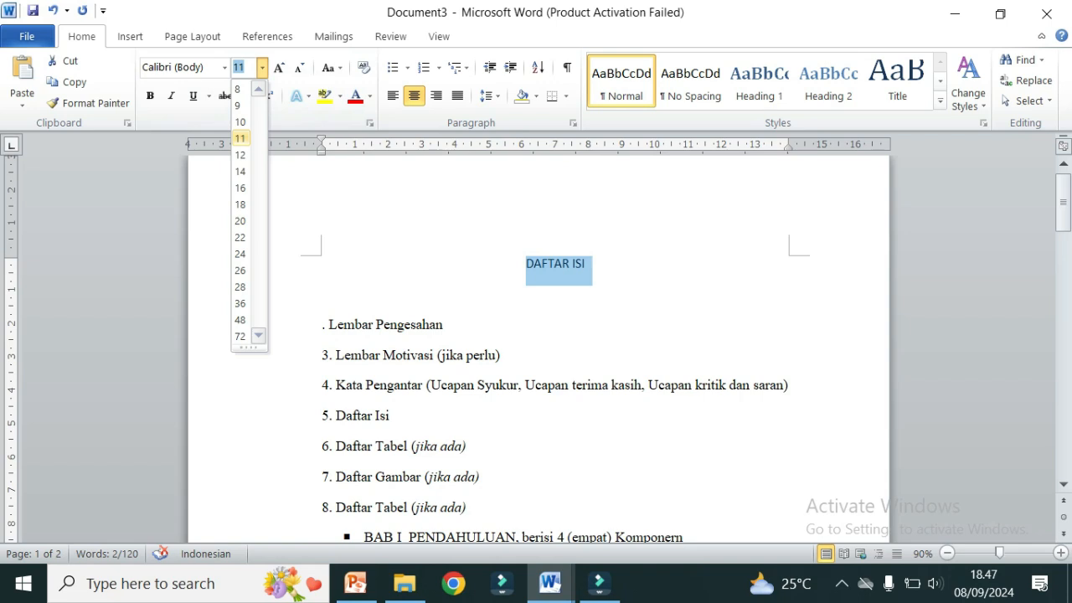
pyautogui.click(240, 170)
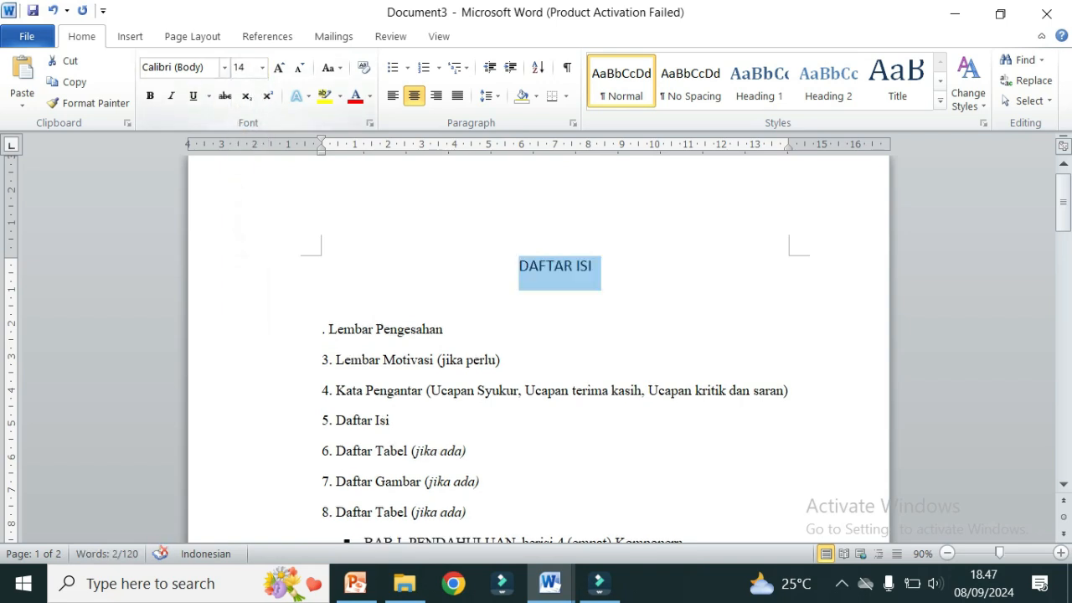
pyautogui.click(224, 67)
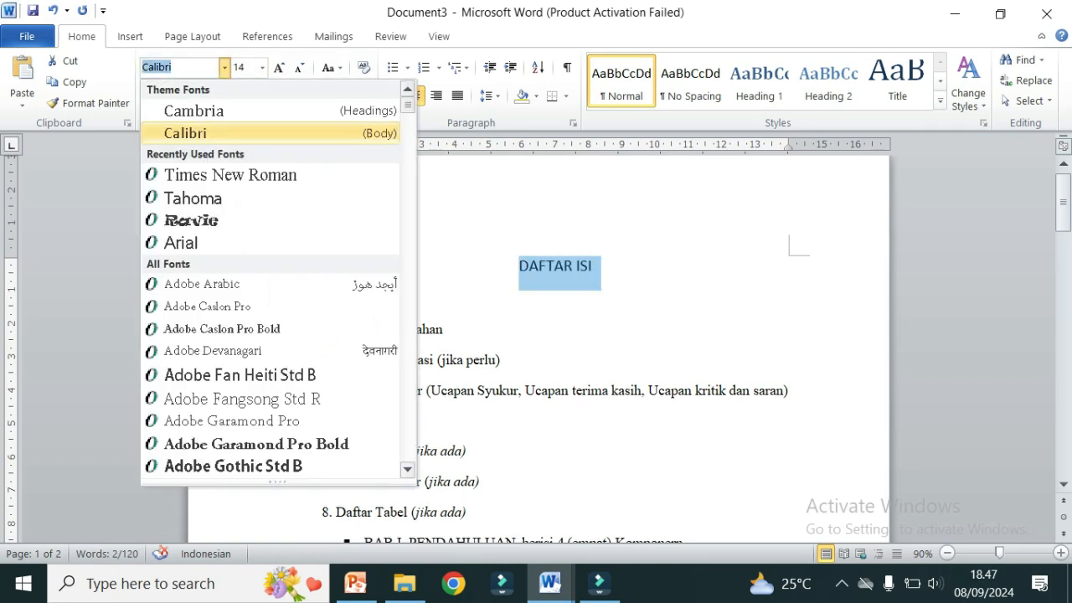
pyautogui.press('Down')
pyautogui.press('Down')
pyautogui.press('Down')
pyautogui.press('Up')
pyautogui.press('Up')
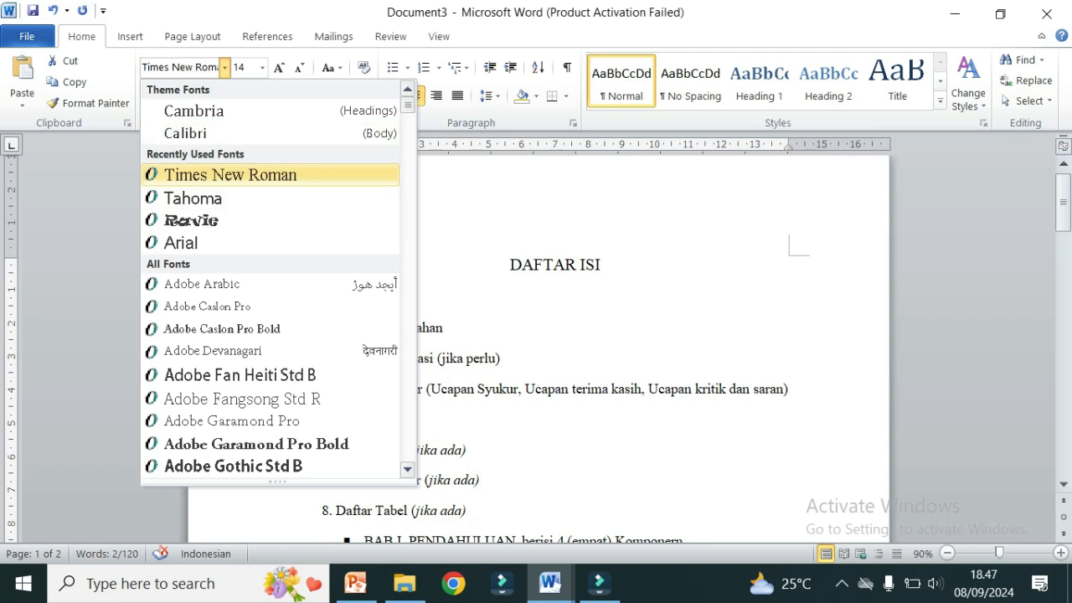
pyautogui.press('Return')
pyautogui.hotkey('ctrl', 'b')
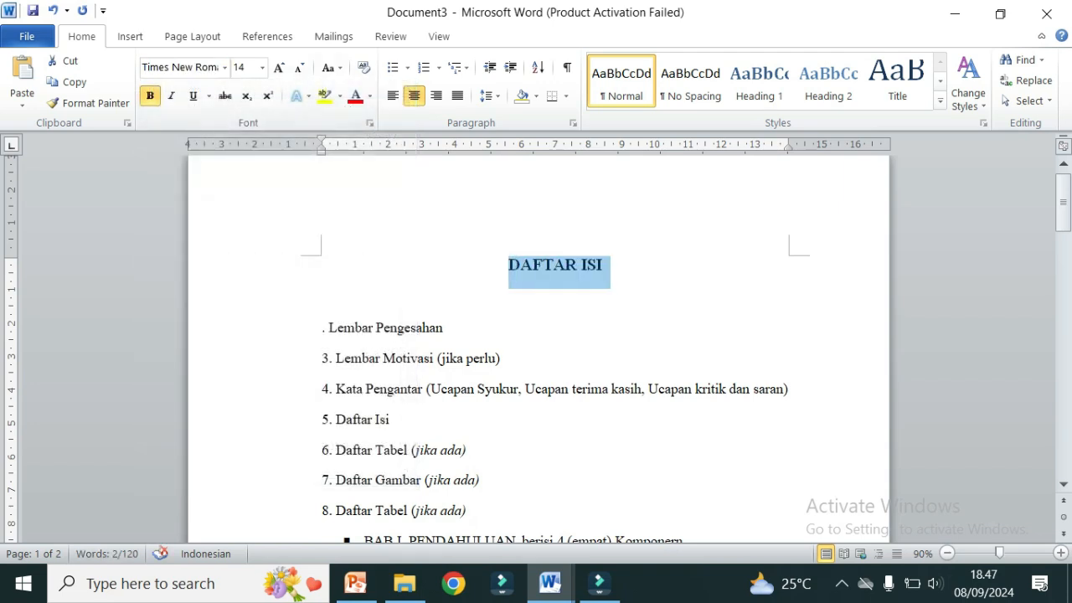
pyautogui.click(327, 327)
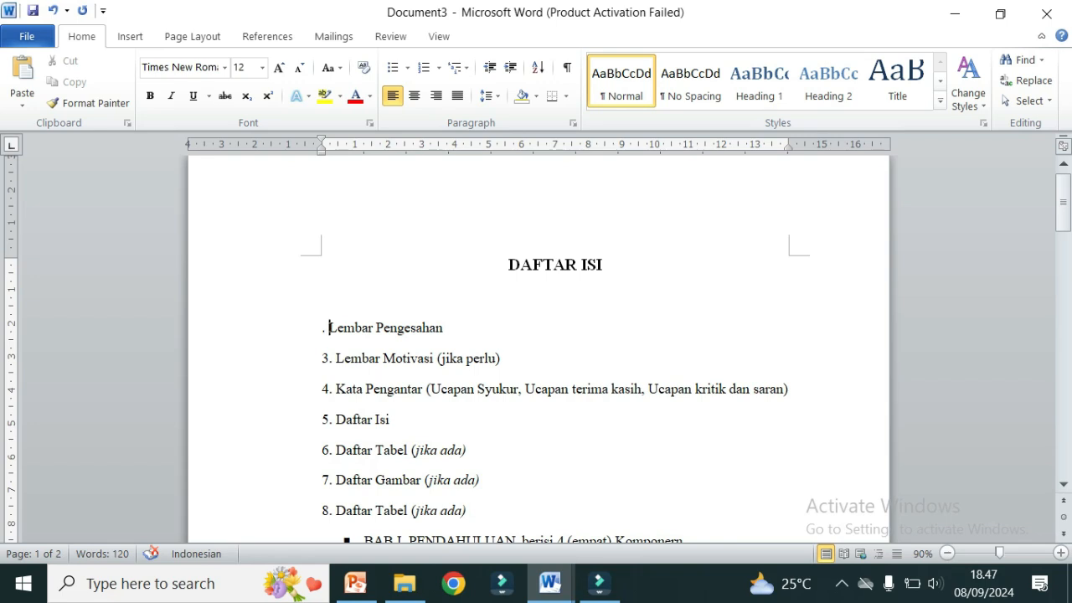
# Step: Strip the number prefixes from the entries Lembar Pengesahan through Daftar Tabel
pyautogui.press('BackSpace')
pyautogui.press('BackSpace')
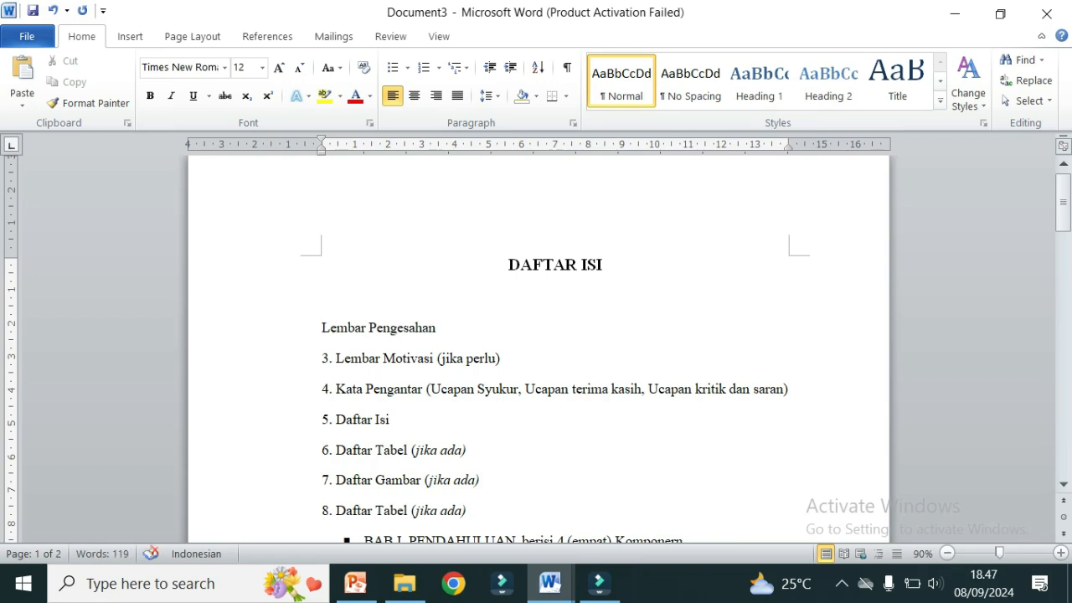
pyautogui.write('1.')
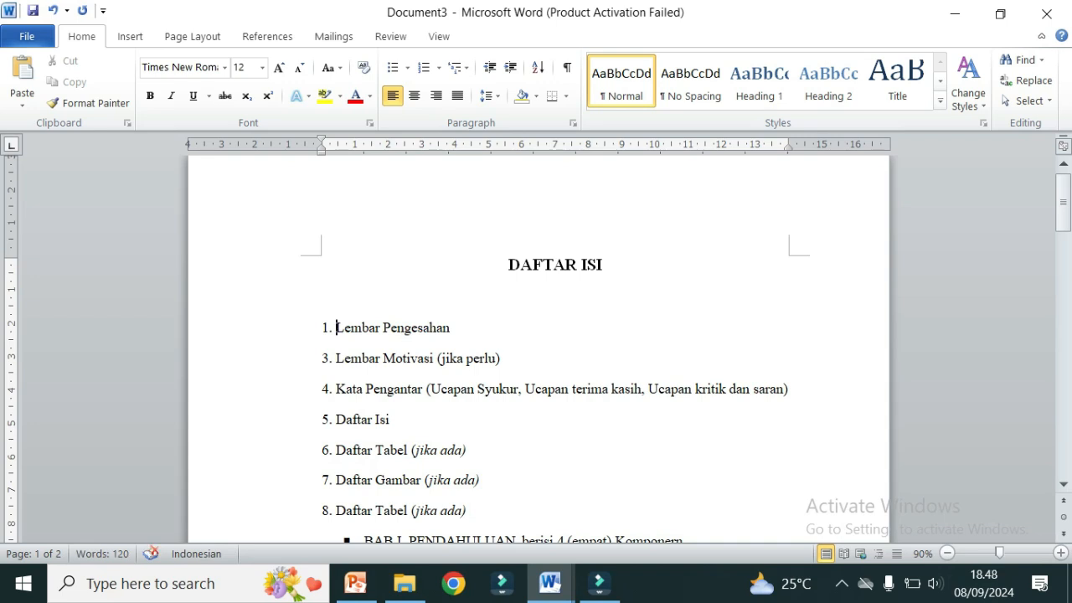
pyautogui.press('BackSpace')
pyautogui.press('BackSpace')
pyautogui.press('BackSpace')
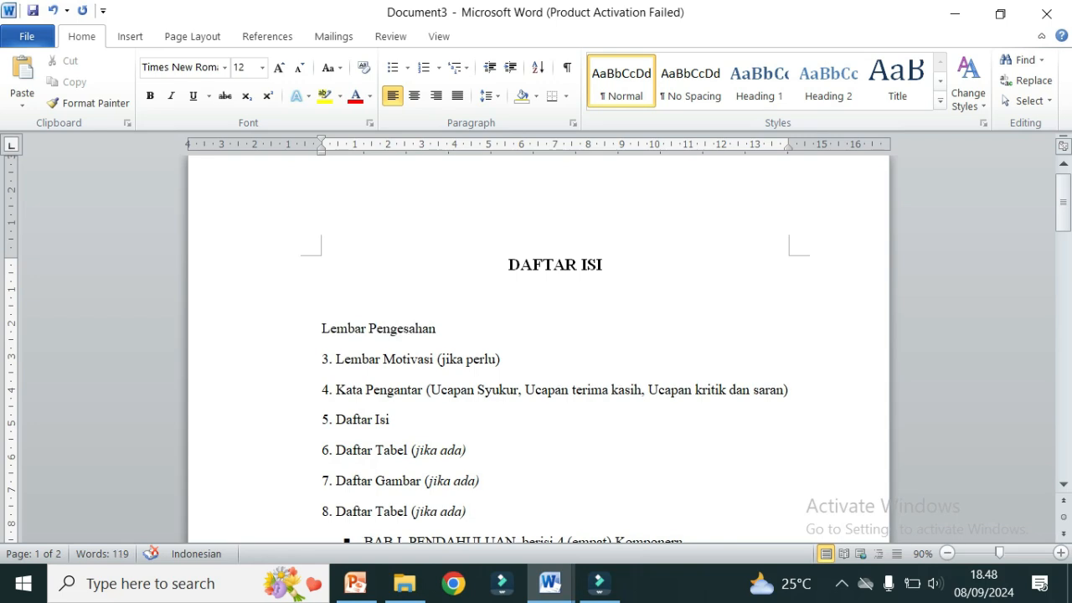
pyautogui.press('Down')
pyautogui.press('Delete')
pyautogui.press('Delete')
pyautogui.press('Delete')
pyautogui.press('Down')
pyautogui.press('Down')
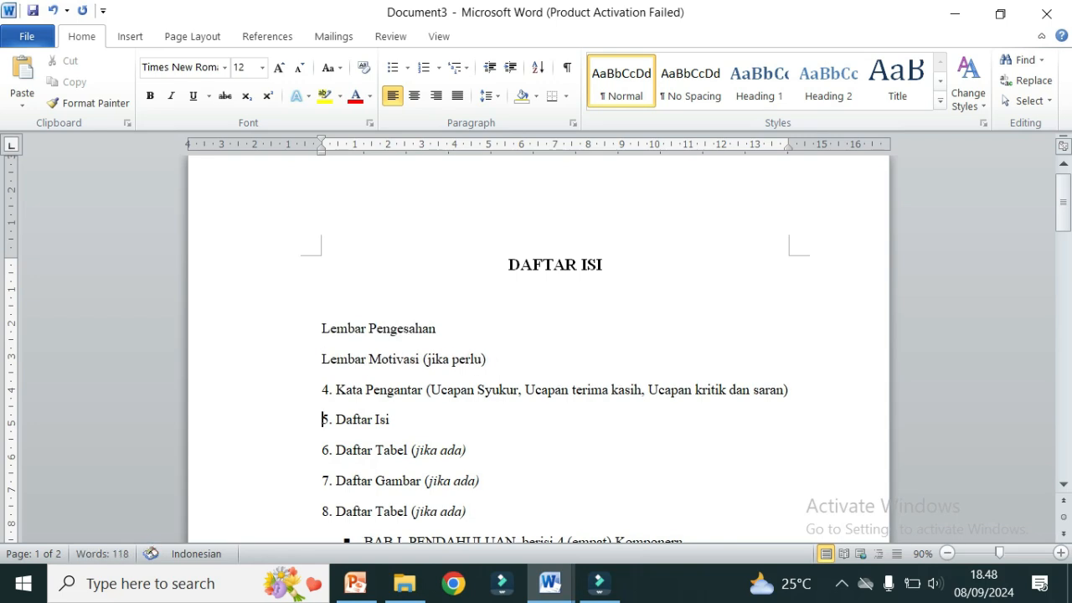
pyautogui.press('Up')
pyautogui.press('Delete')
pyautogui.press('Delete')
pyautogui.press('Delete')
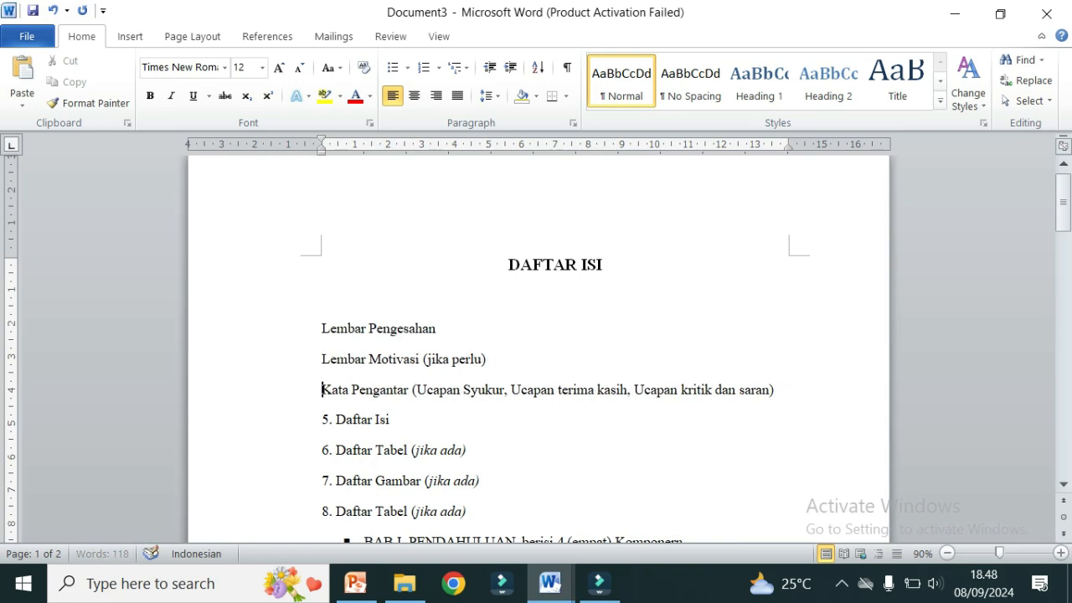
pyautogui.press('Down')
pyautogui.press('Delete')
pyautogui.press('Delete')
pyautogui.press('Delete')
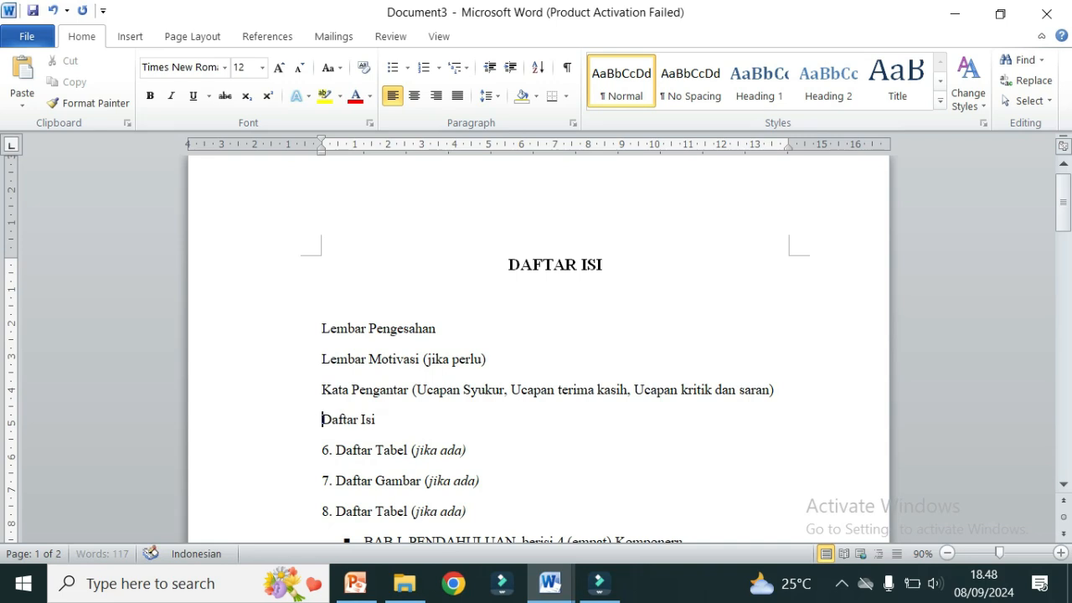
pyautogui.press('Down')
pyautogui.press('Delete')
pyautogui.press('Delete')
pyautogui.press('Delete')
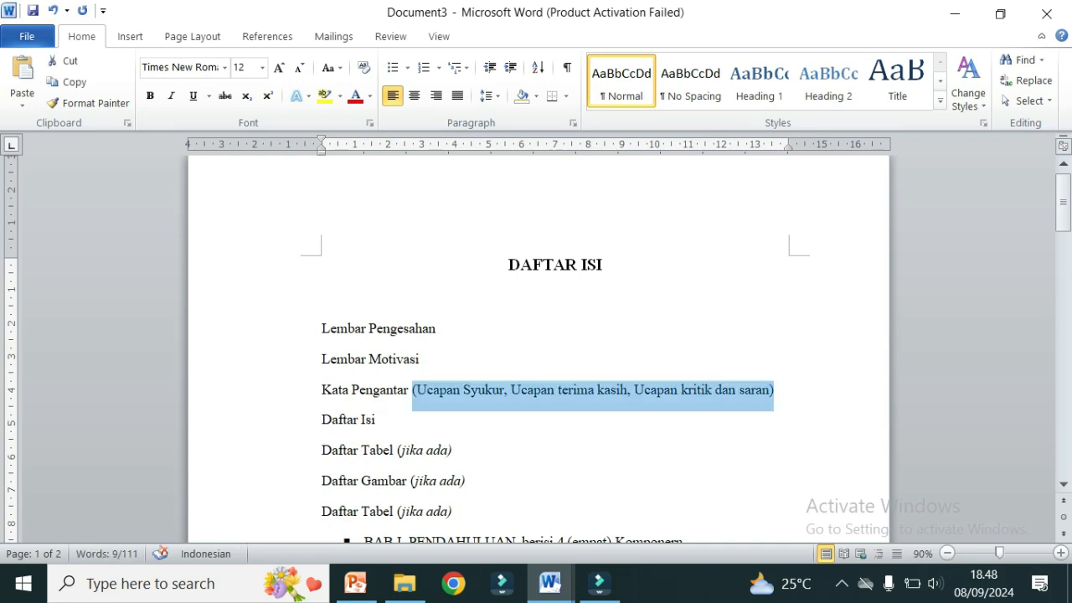
pyautogui.press('Delete')
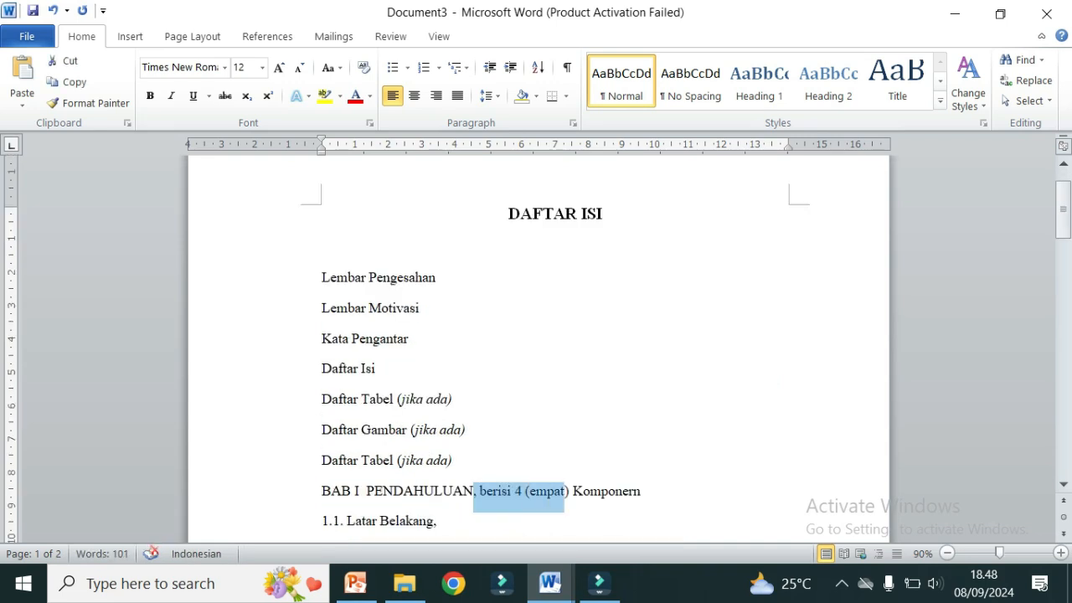
# Step: Remove the bullet and trailing phrase so the line reads BAB I PENDAHULUAN
pyautogui.hotkey('shift', 'ctrl', 'Right')
pyautogui.hotkey('shift', 'ctrl', 'Right')
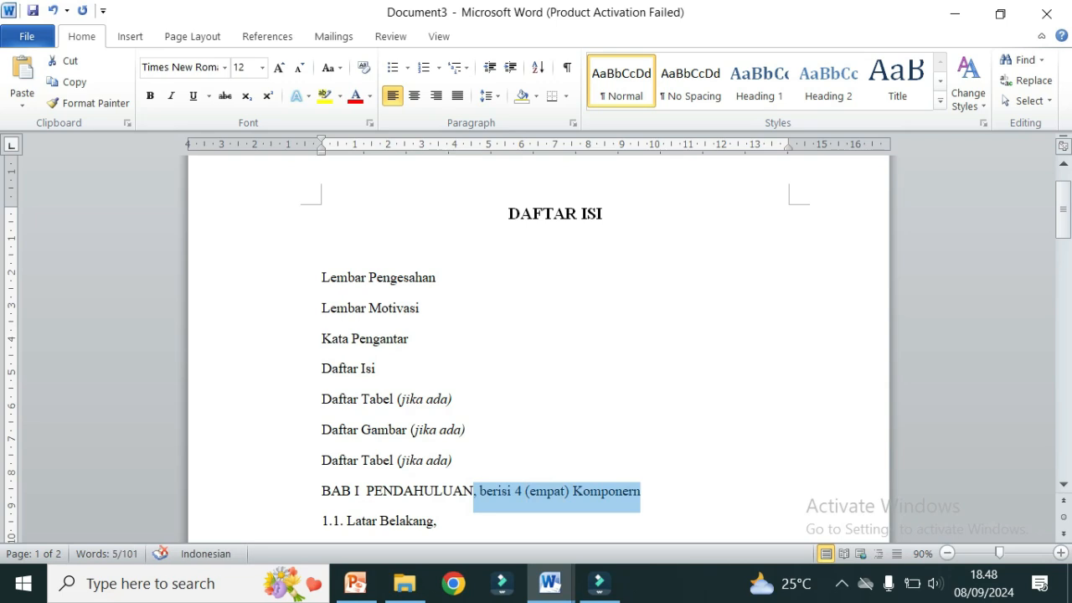
pyautogui.press('Delete')
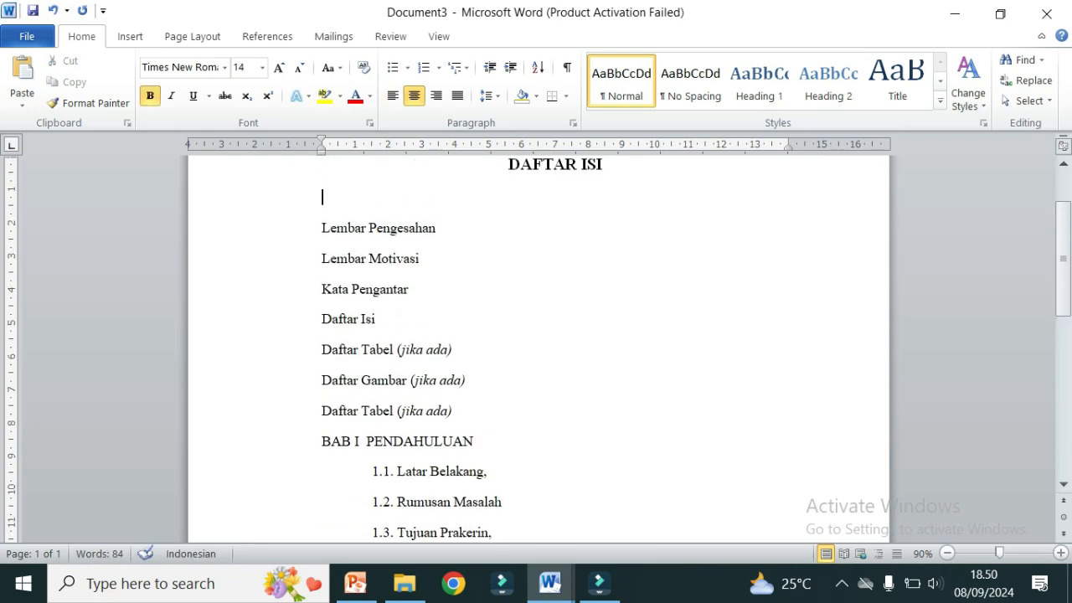
pyautogui.press('Up')
pyautogui.press('Home')
# Step: Select the entries from Lembar Pengesahan to LAMPIRAN and convert them to a table
pyautogui.hotkey('shift', 'Down')
pyautogui.hotkey('shift', 'Down')
pyautogui.hotkey('shift', 'Down')
pyautogui.hotkey('shift', 'Down')
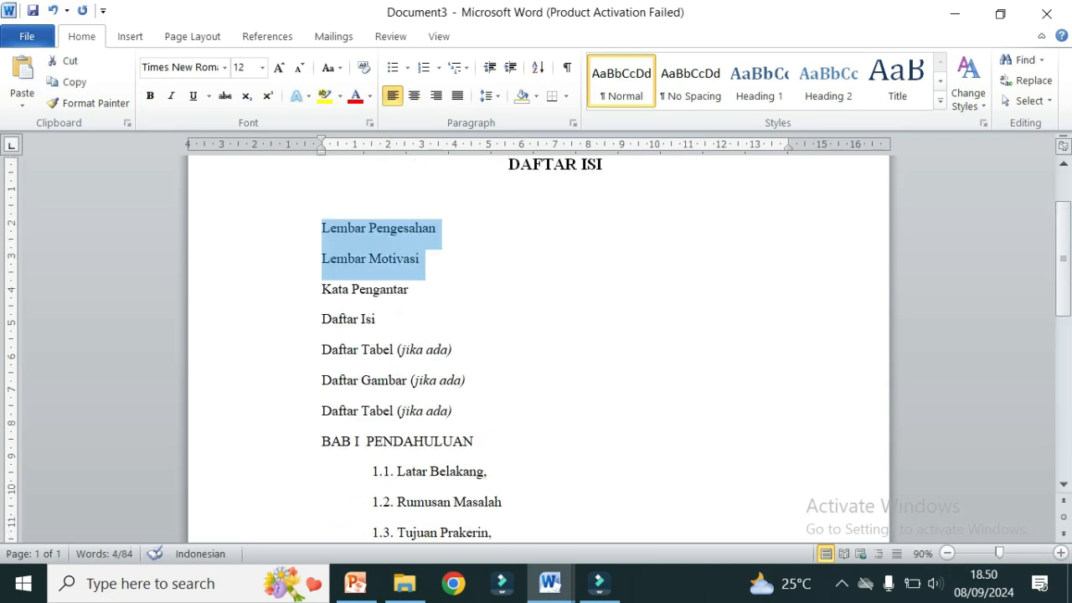
pyautogui.hotkey('shift', 'Down')
pyautogui.hotkey('shift', 'Down')
pyautogui.hotkey('shift', 'Down')
pyautogui.hotkey('shift', 'Down')
pyautogui.hotkey('shift', 'Down')
pyautogui.hotkey('shift', 'Down')
pyautogui.hotkey('shift', 'Down')
pyautogui.hotkey('shift', 'Down')
pyautogui.hotkey('shift', 'Down')
pyautogui.hotkey('shift', 'Down')
pyautogui.hotkey('shift', 'Down')
pyautogui.hotkey('shift', 'Down')
pyautogui.hotkey('shift', 'Down')
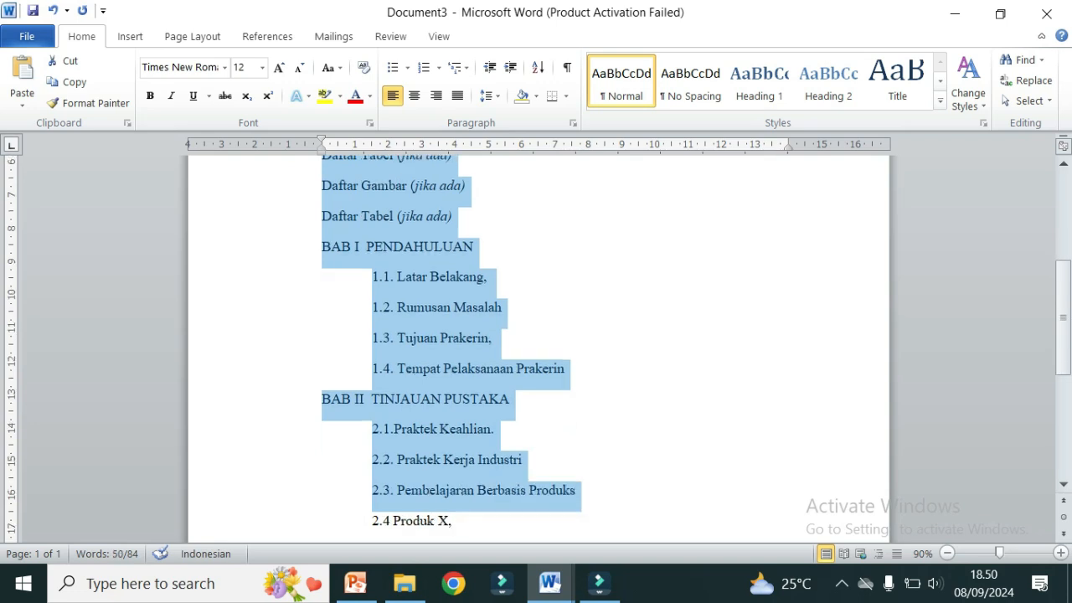
pyautogui.hotkey('shift', 'Down')
pyautogui.hotkey('shift', 'Down')
pyautogui.hotkey('shift', 'Down')
pyautogui.hotkey('shift', 'Down')
pyautogui.hotkey('shift', 'Down')
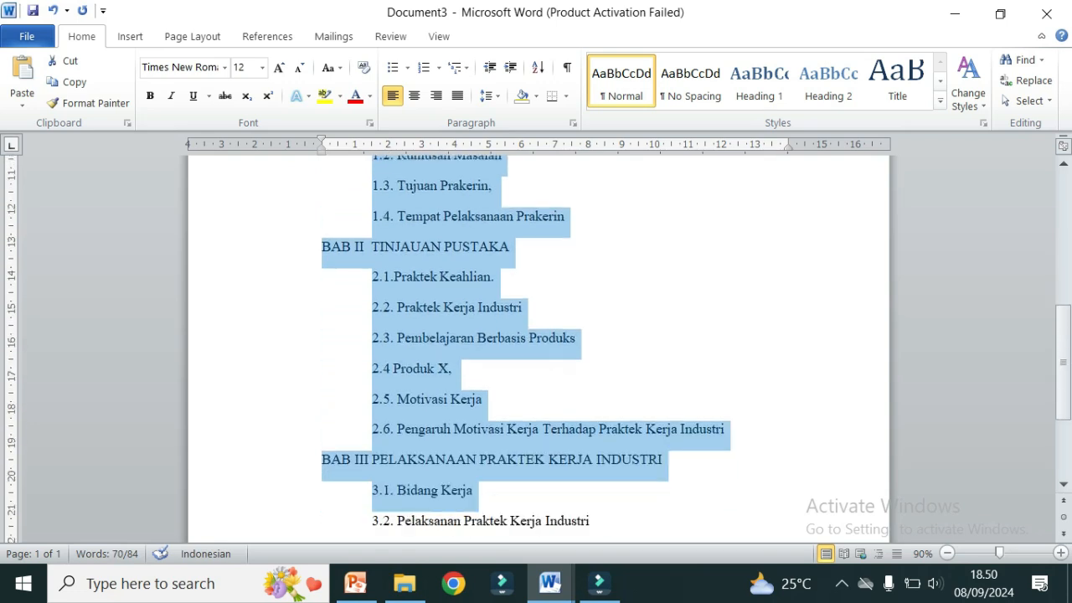
pyautogui.hotkey('shift', 'Down')
pyautogui.hotkey('shift', 'Down')
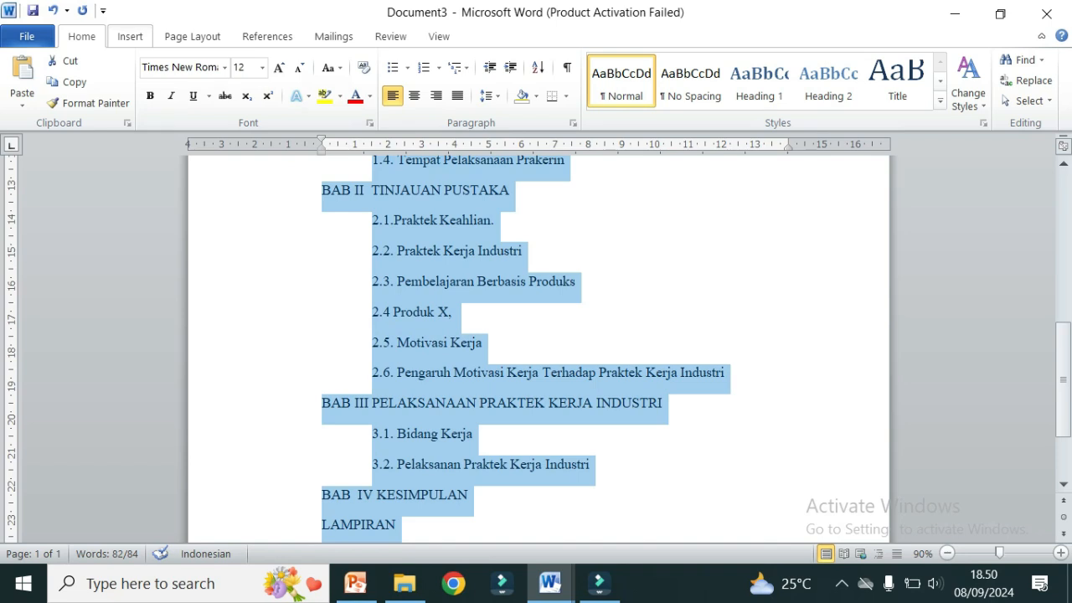
pyautogui.click(130, 36)
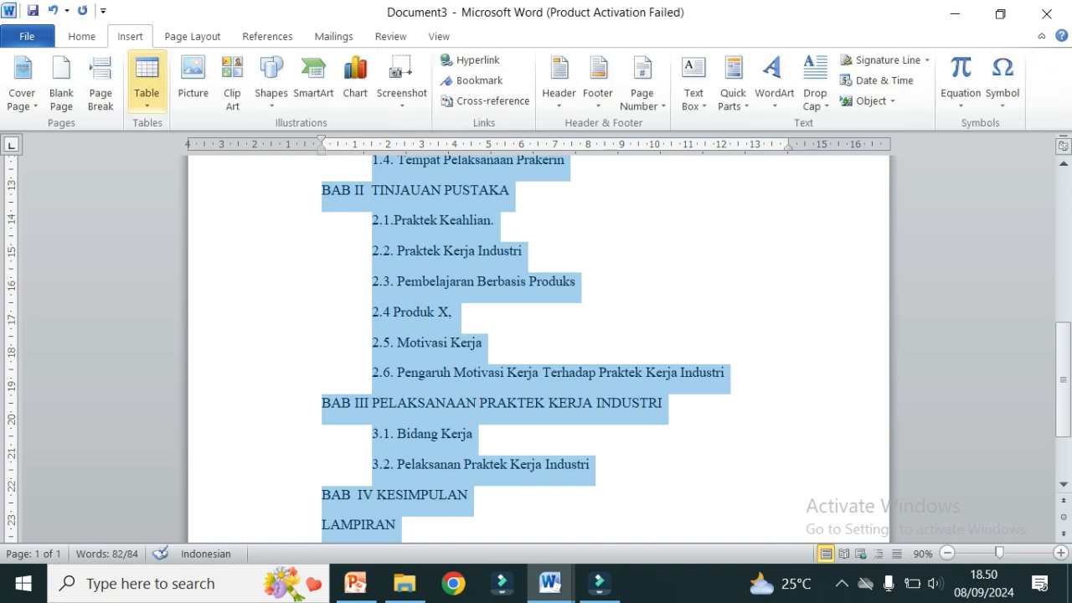
pyautogui.click(147, 80)
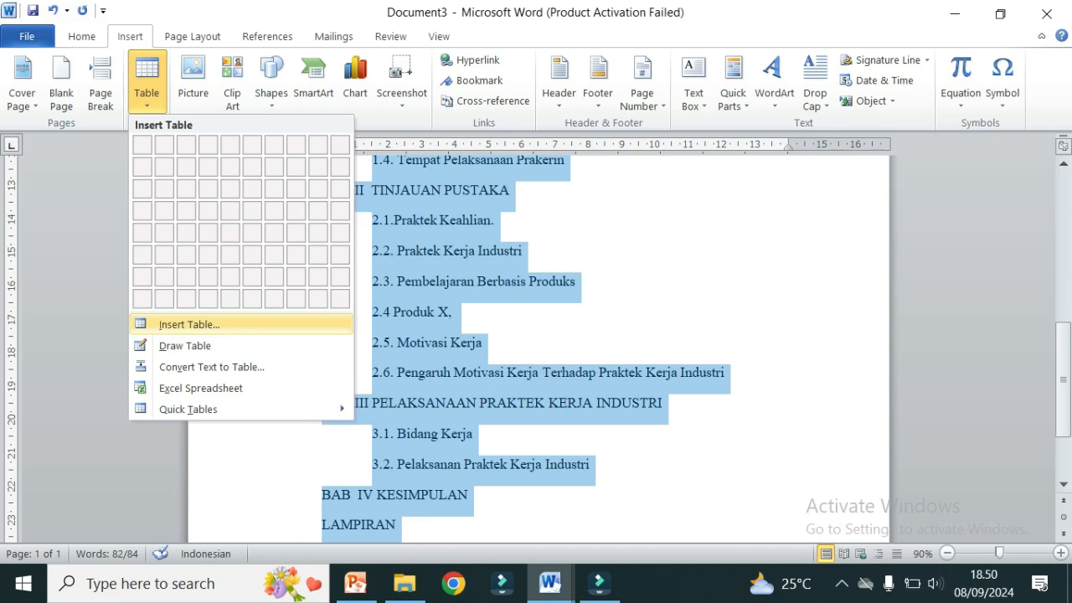
pyautogui.click(189, 324)
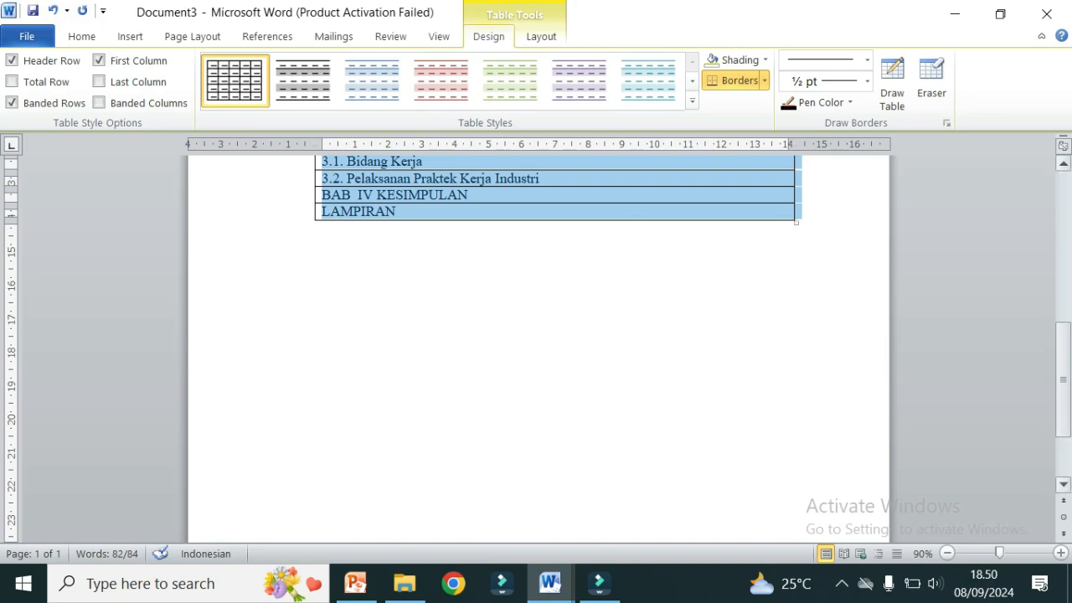
# Step: Paste the rows as a new right-hand column and clear its text
pyautogui.moveTo(1062, 379); pyautogui.dragTo(1063, 248)
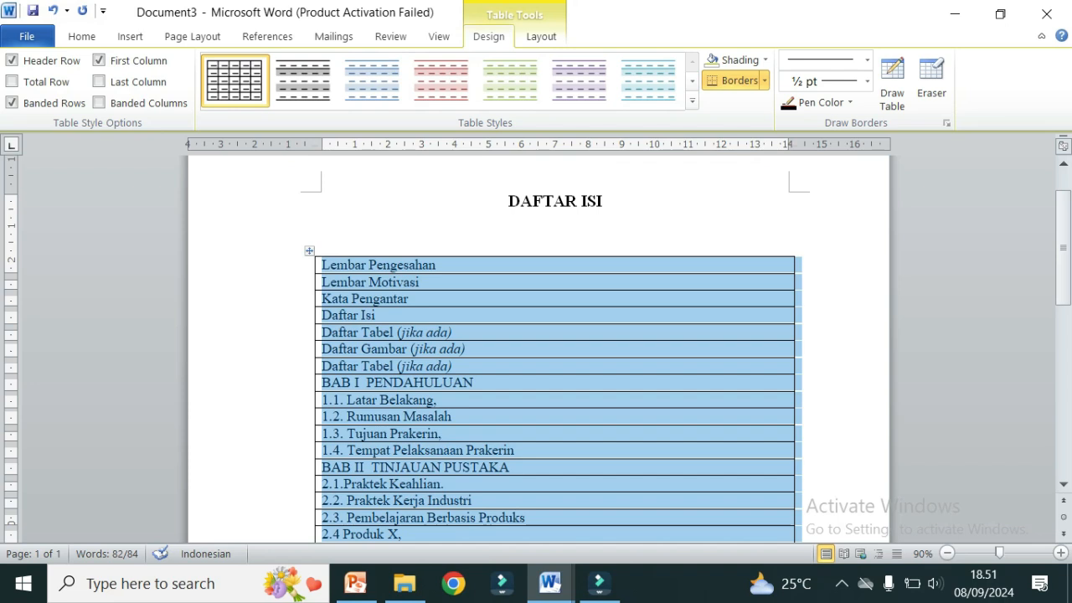
pyautogui.click(799, 265)
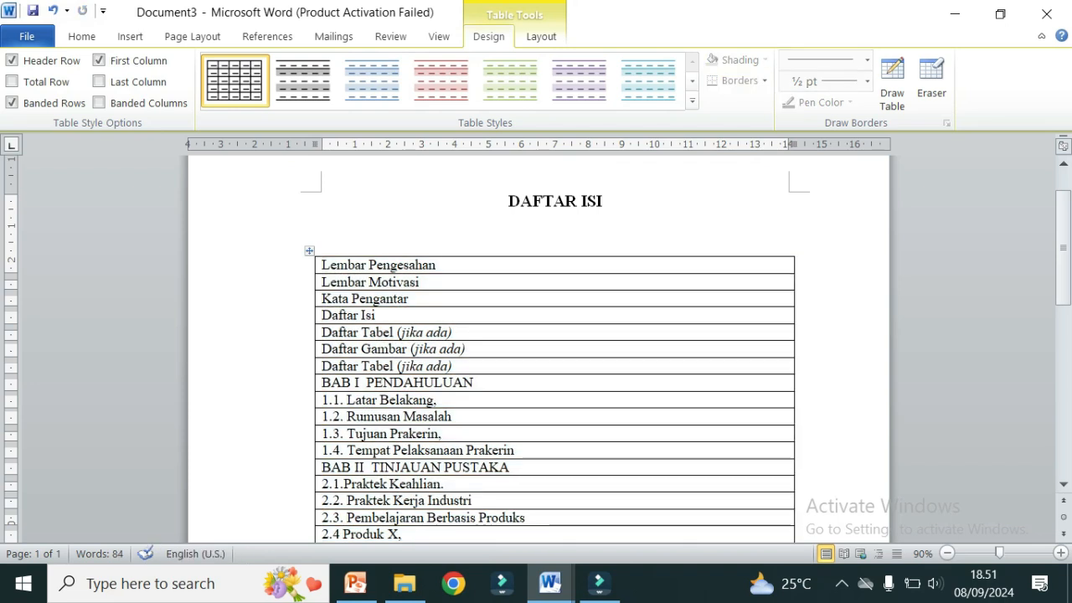
pyautogui.hotkey('ctrl', 'v')
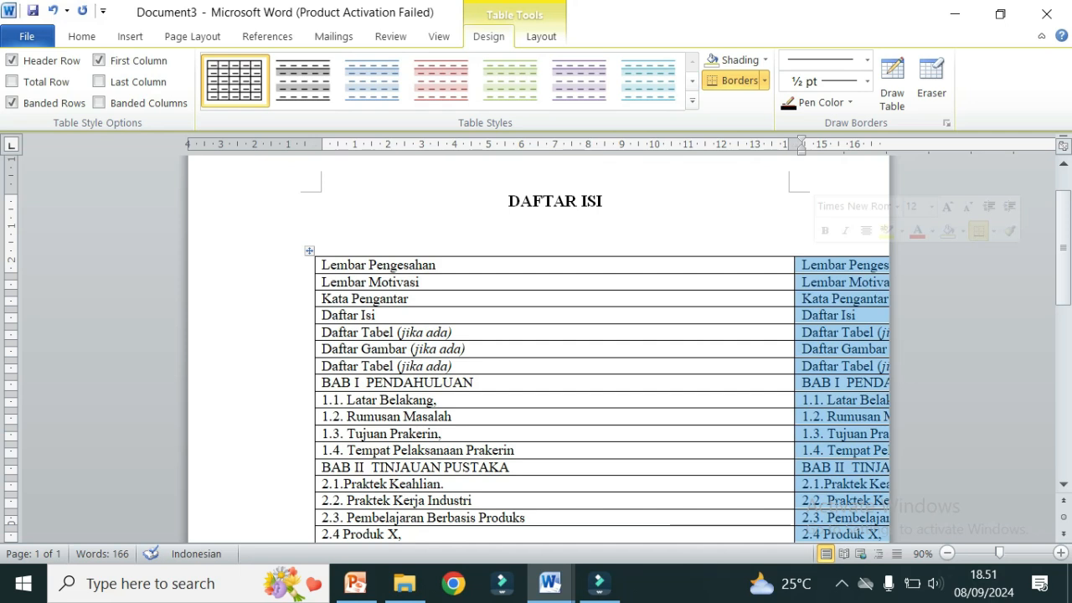
pyautogui.press('Delete')
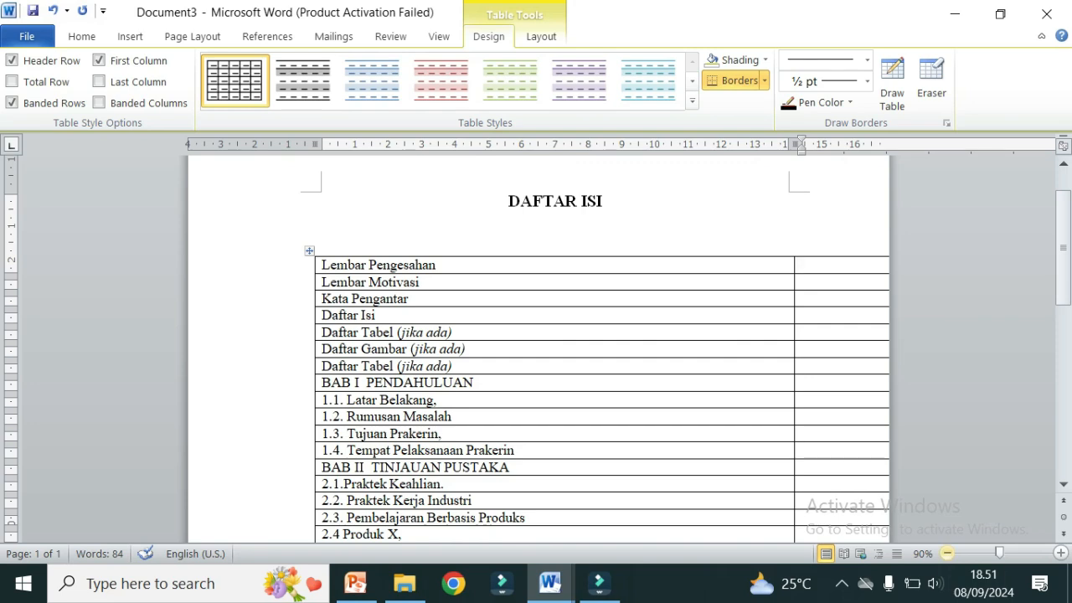
# Step: Pull the table's right edge and column boundary back inside the page
pyautogui.click(947, 553)
pyautogui.click(948, 552)
pyautogui.click(947, 552)
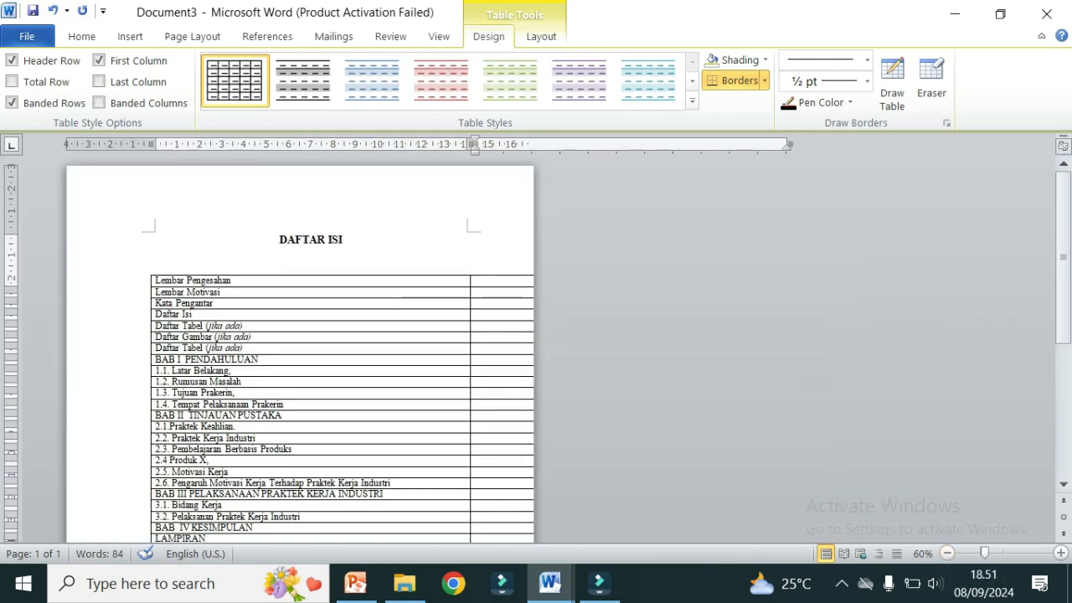
pyautogui.moveTo(759, 145)
pyautogui.mouseDown()
pyautogui.moveTo(481, 145)
pyautogui.moveTo(506, 144)
pyautogui.mouseUp()
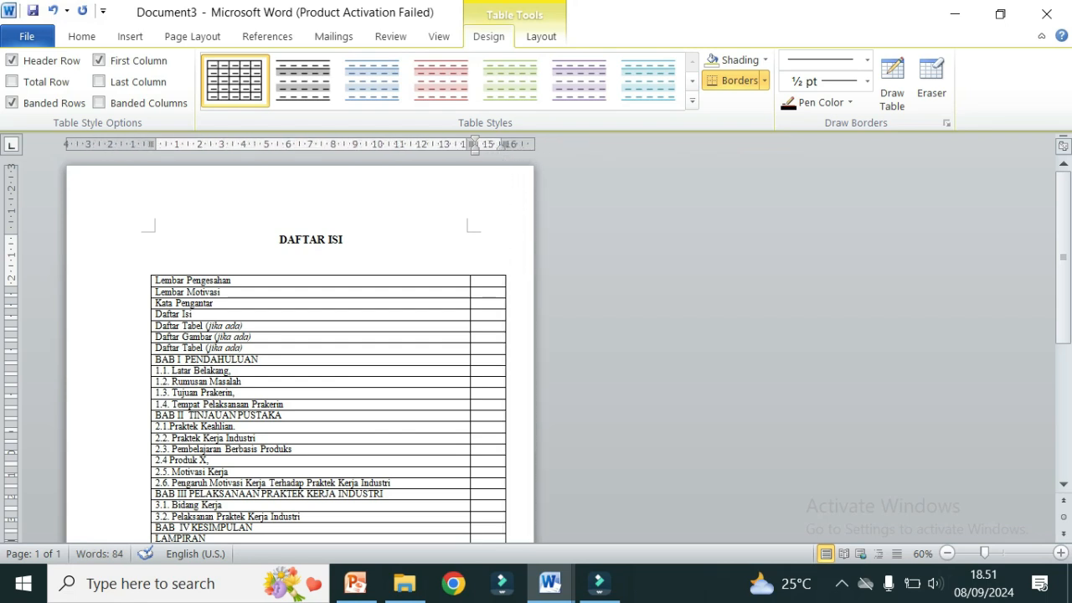
pyautogui.click(344, 240)
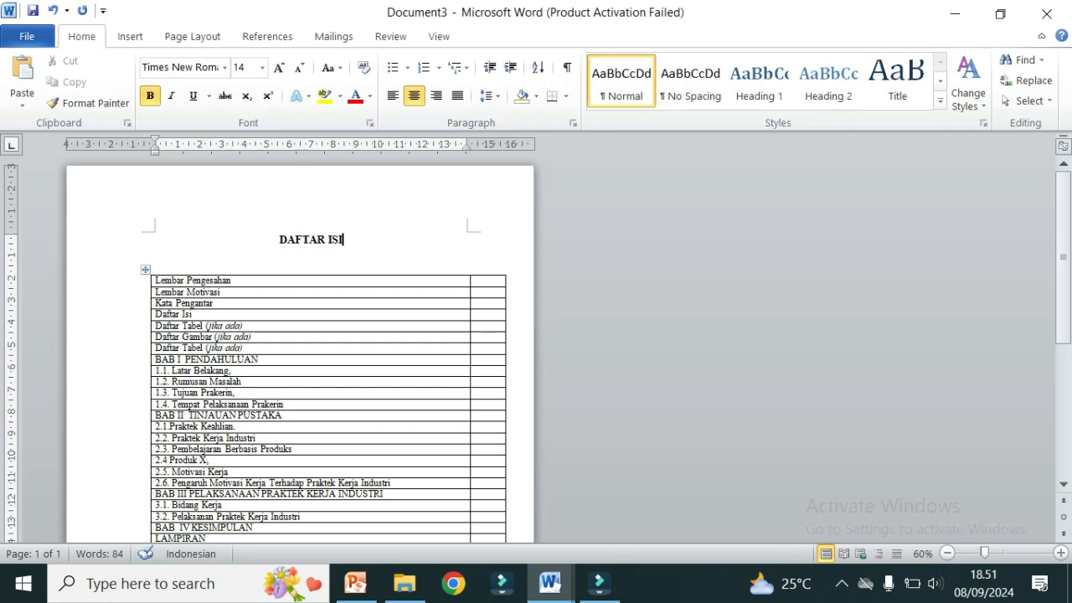
pyautogui.click(232, 281)
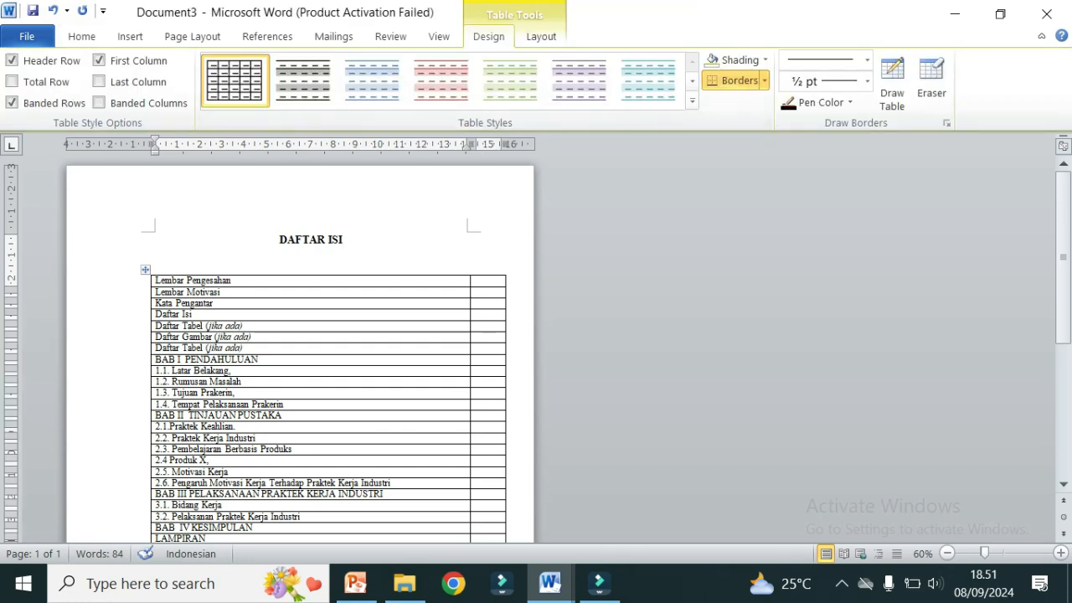
pyautogui.moveTo(471, 145); pyautogui.dragTo(428, 145)
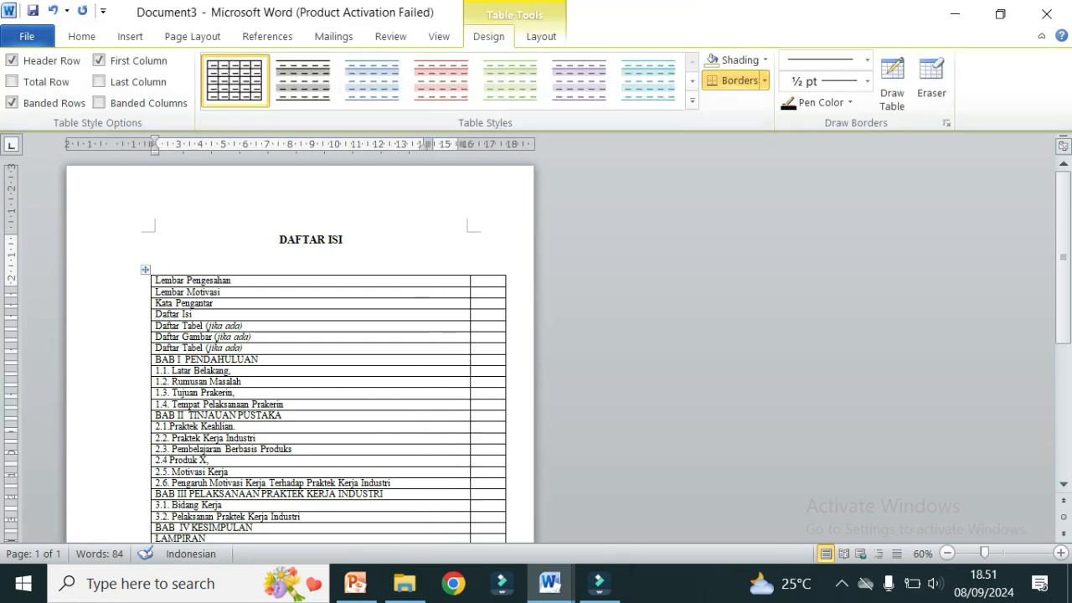
# Step: Zoom back in to 100% and select the table's first-column entries
pyautogui.click(156, 260)
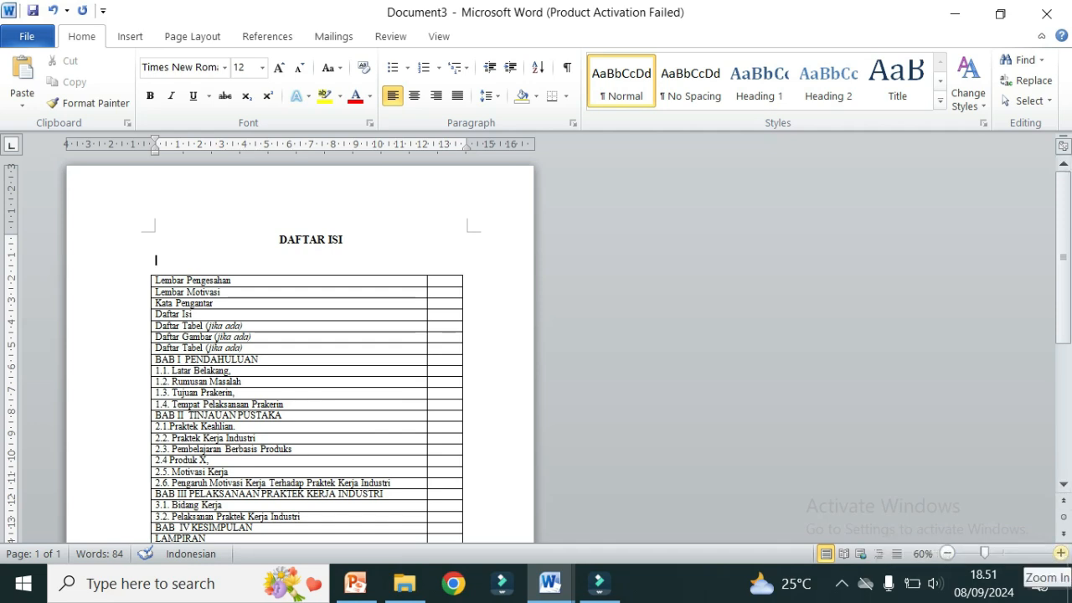
pyautogui.click(1061, 553)
pyautogui.click(1060, 552)
pyautogui.click(1060, 553)
pyautogui.click(1061, 553)
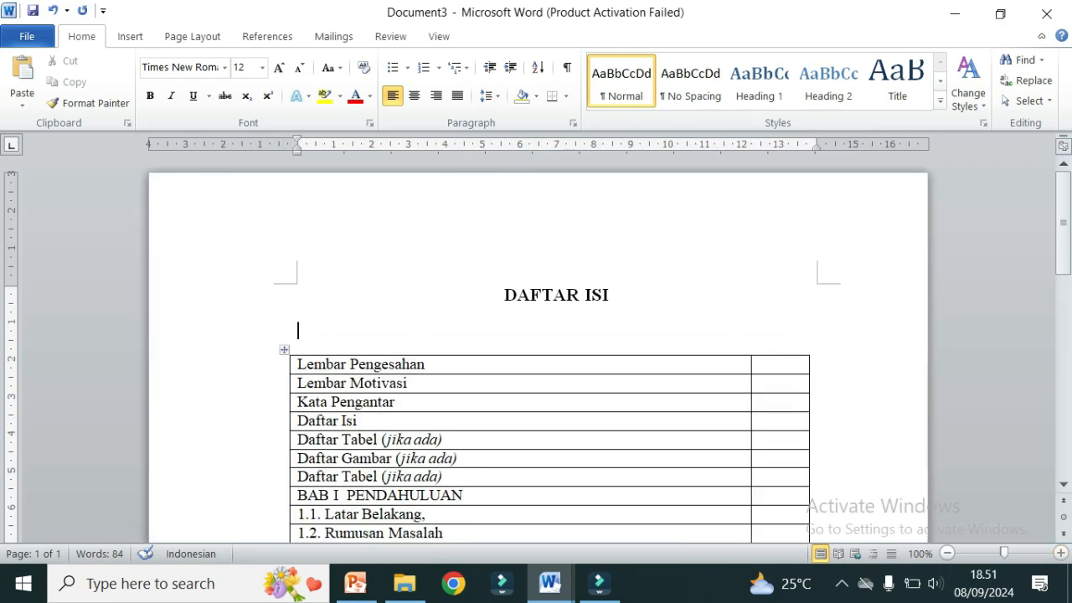
pyautogui.scroll(-5, 297, 330)
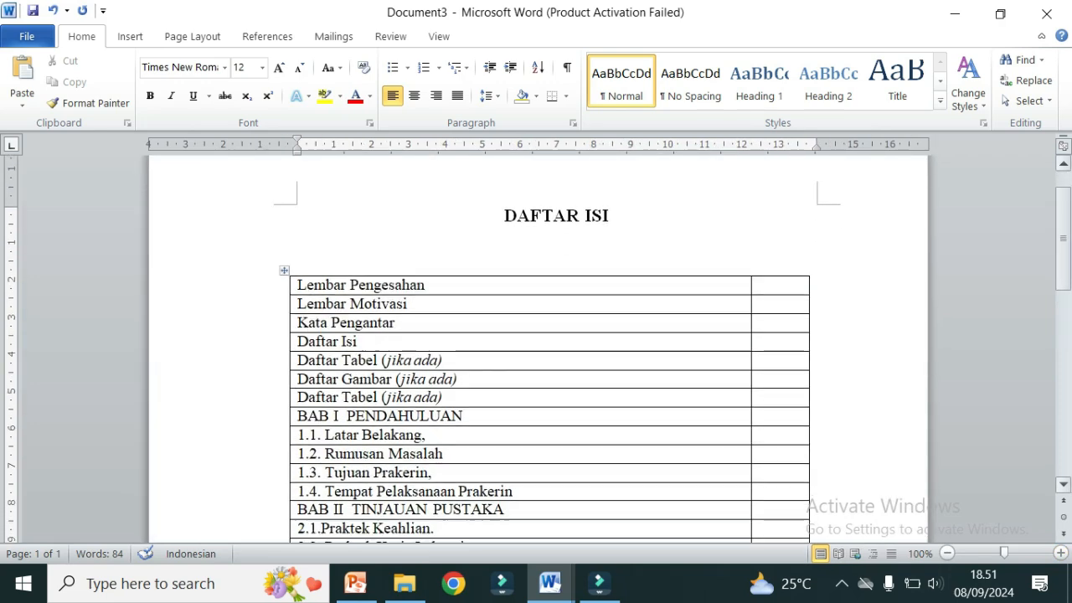
pyautogui.scroll(-3, 549, 349)
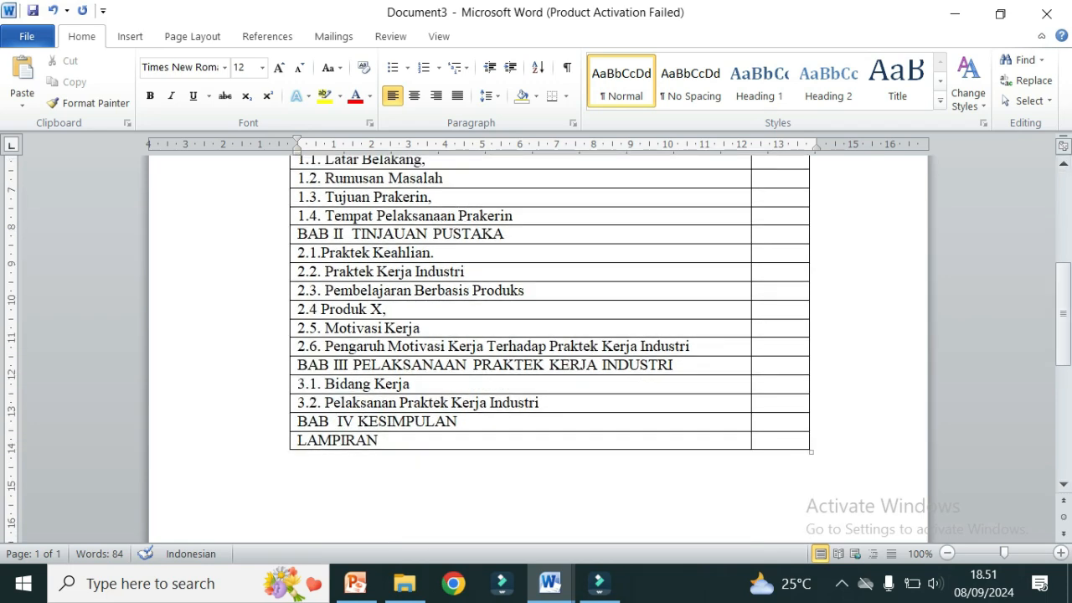
pyautogui.moveTo(379, 441); pyautogui.dragTo(379, 156)
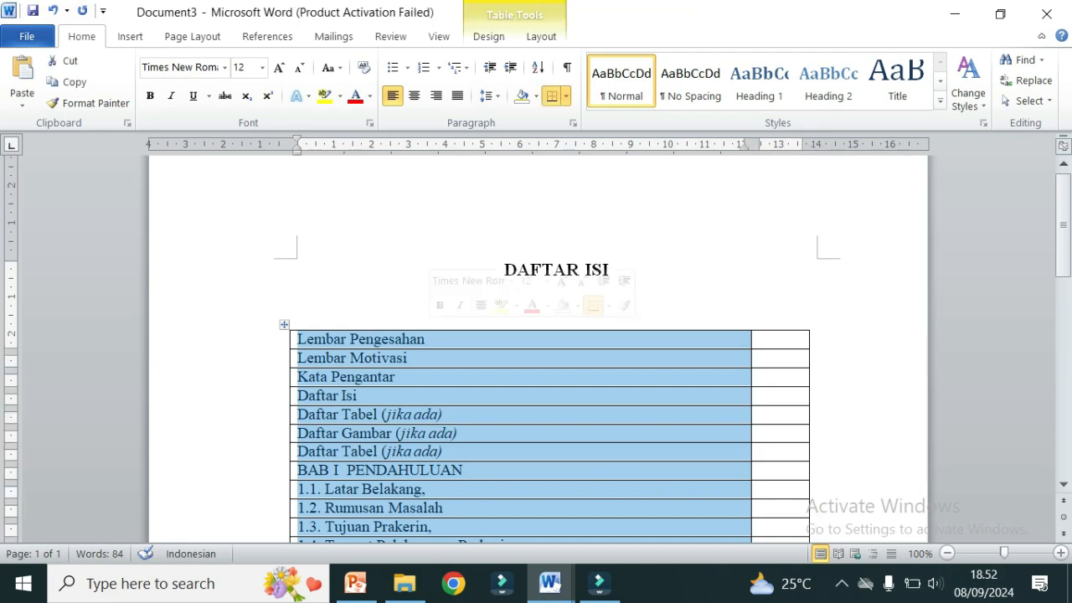
# Step: Select the whole table and give it double line spacing
pyautogui.click(284, 324)
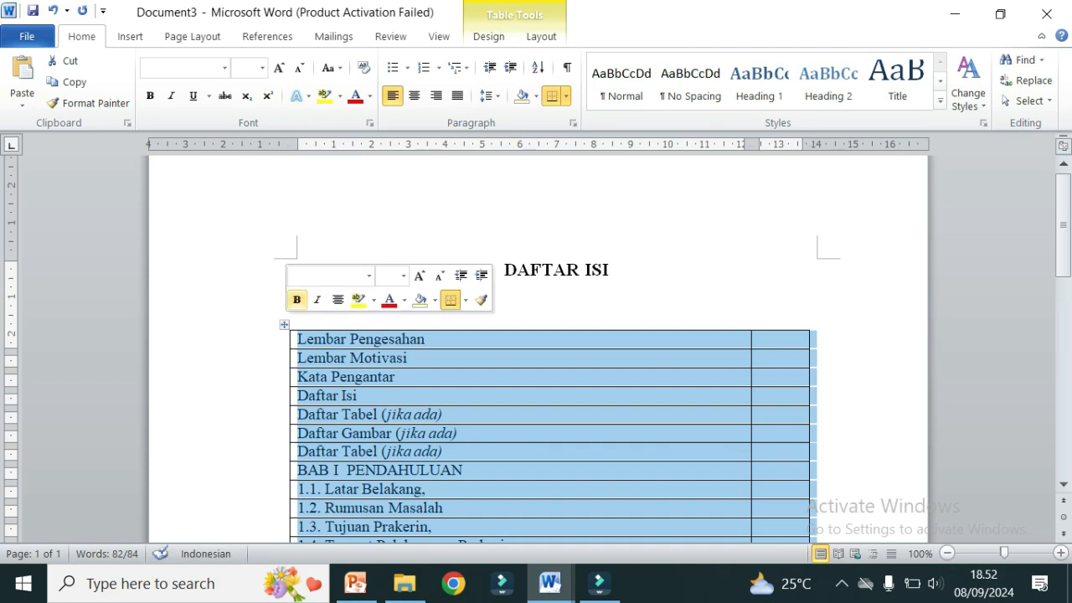
pyautogui.click(573, 123)
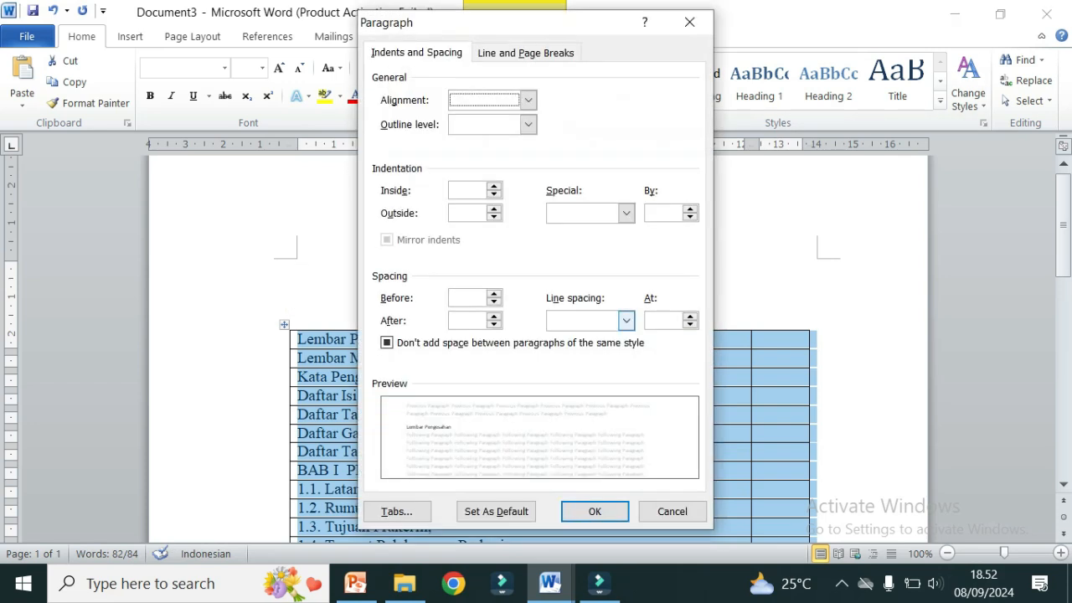
pyautogui.click(625, 320)
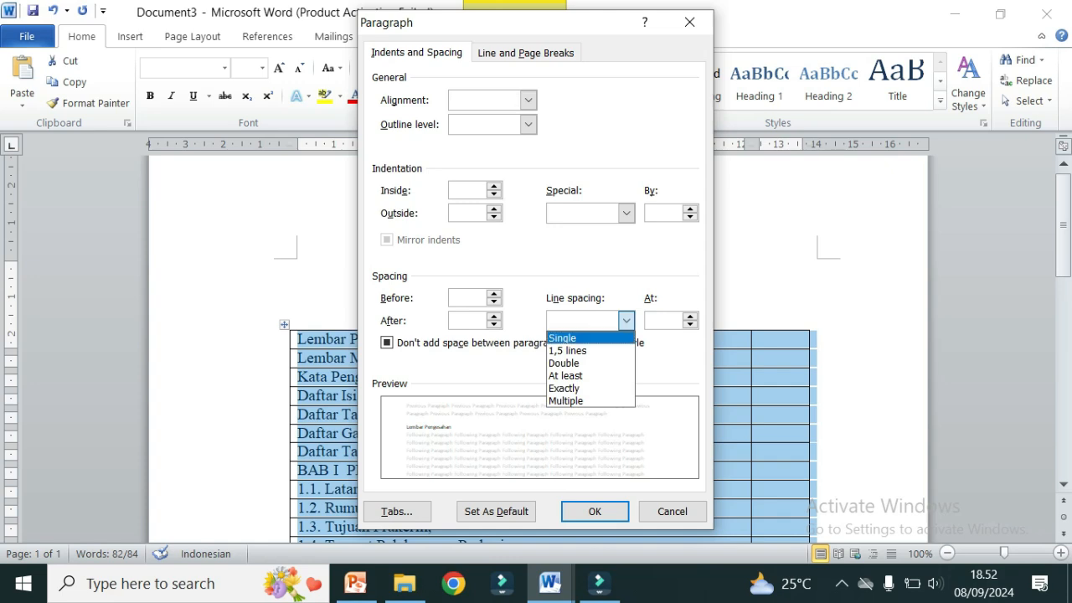
pyautogui.click(586, 363)
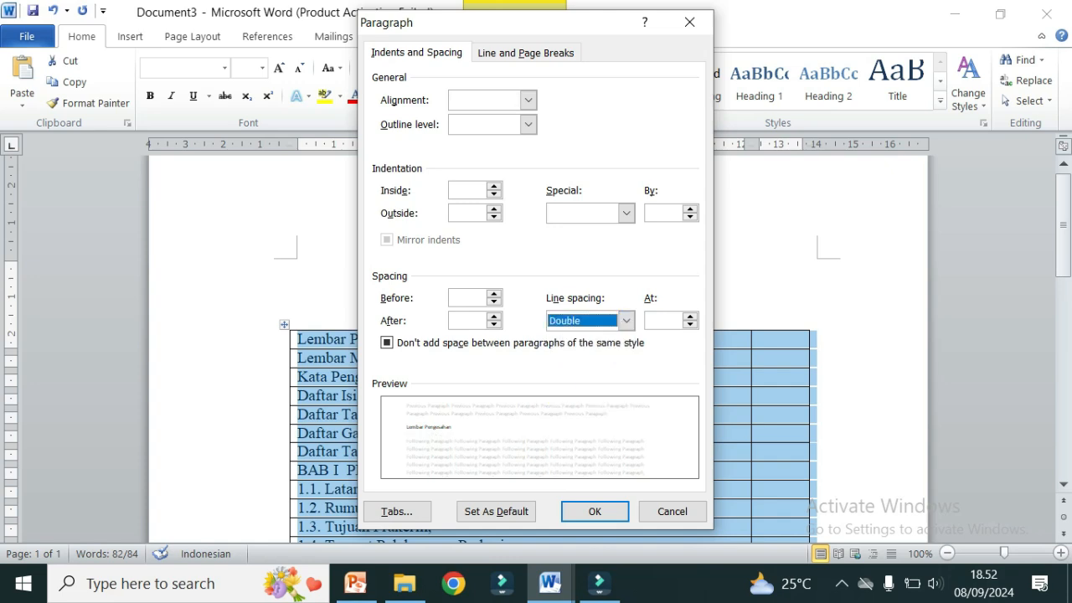
pyautogui.click(594, 511)
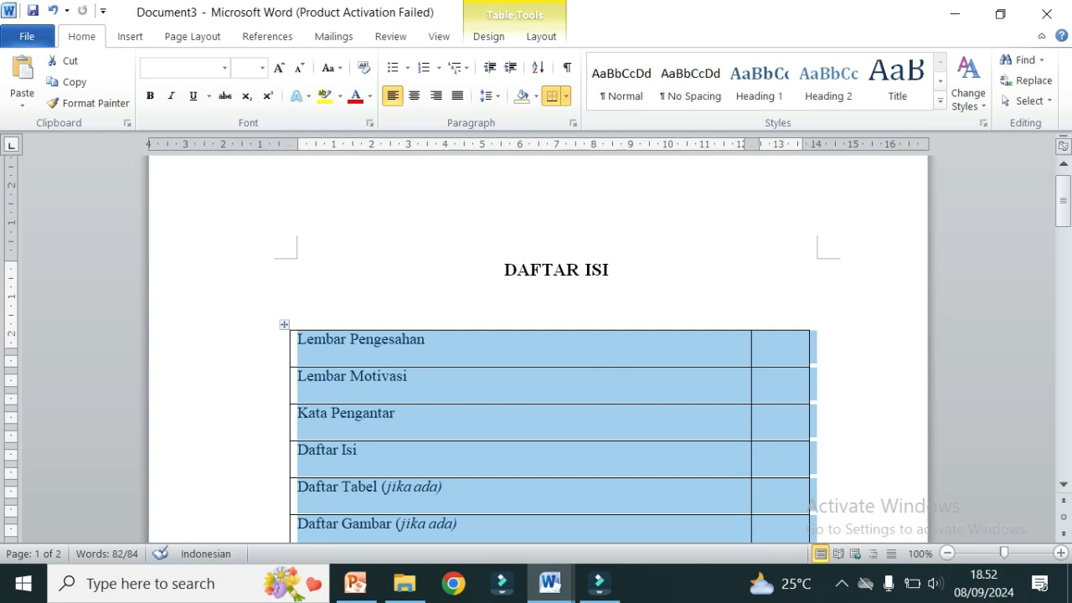
# Step: Remove all table borders and type a dot leader after Lembar Pengesahan
pyautogui.click(566, 96)
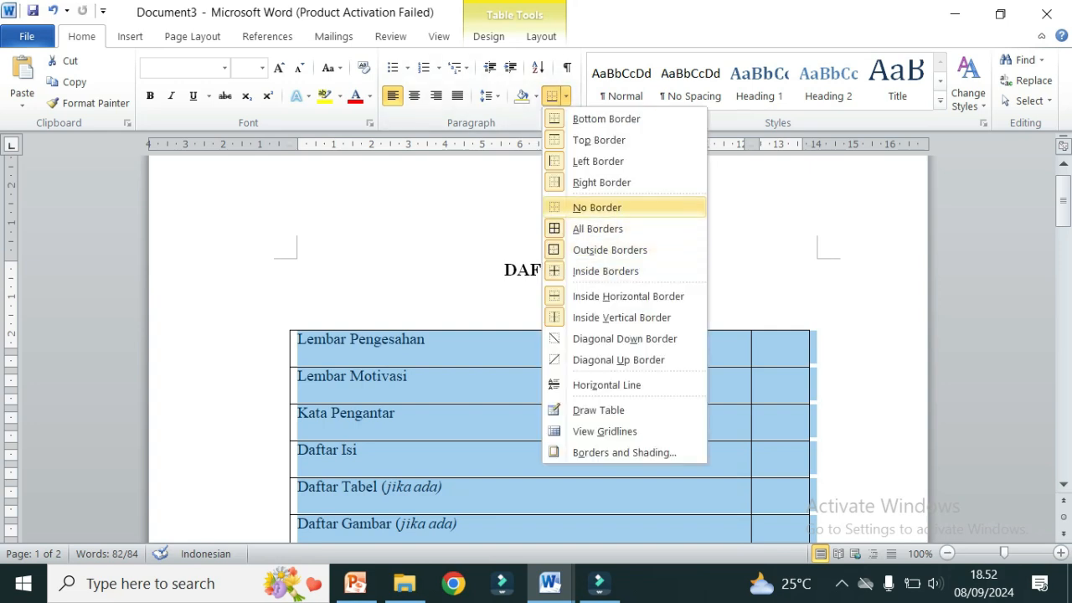
pyautogui.click(596, 207)
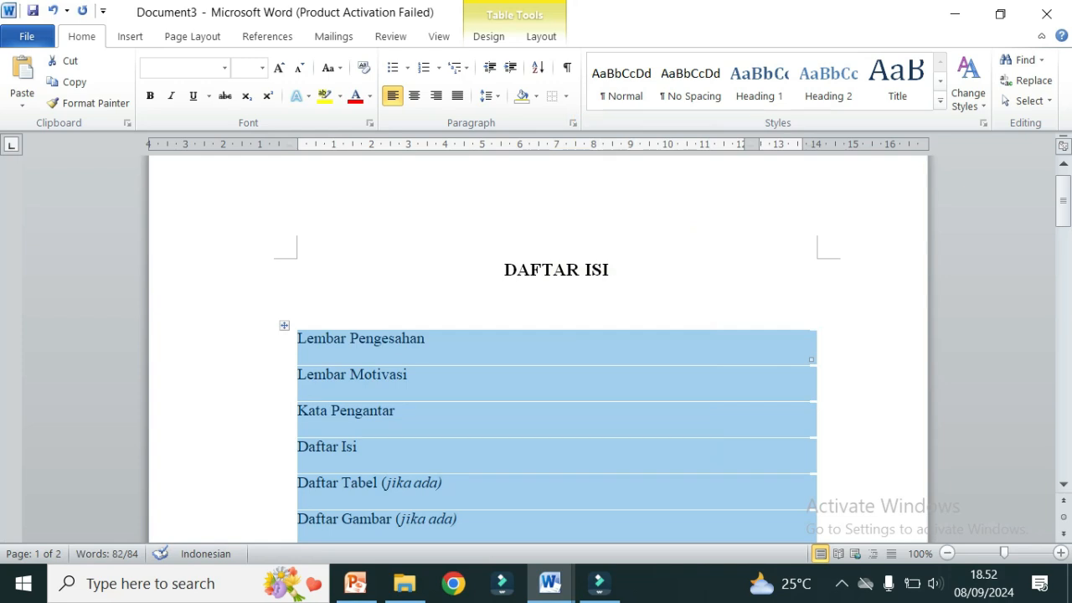
pyautogui.click(426, 338)
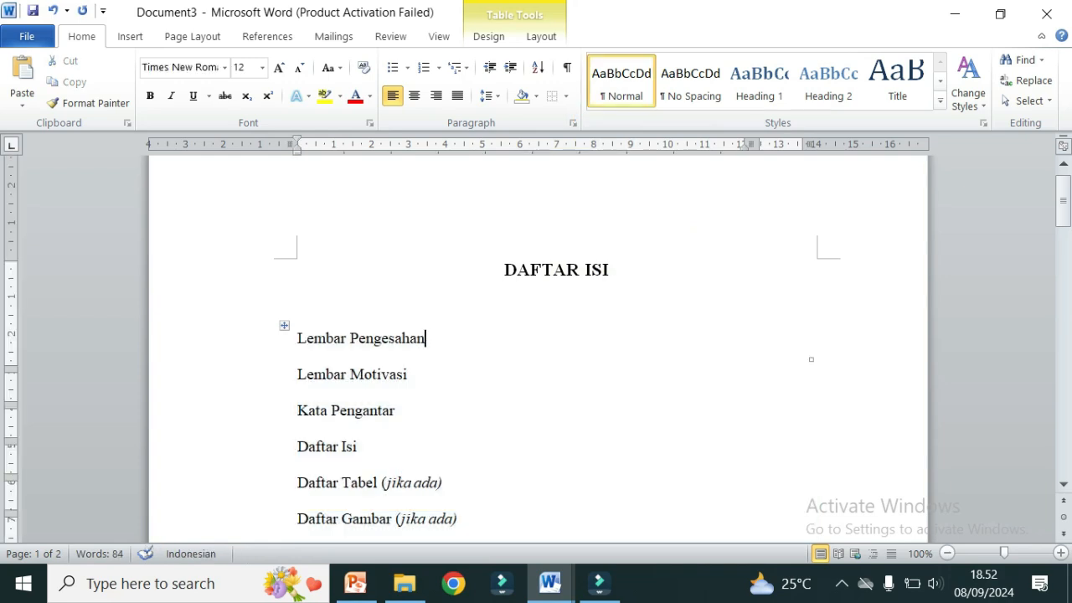
pyautogui.write('................................................................................................')
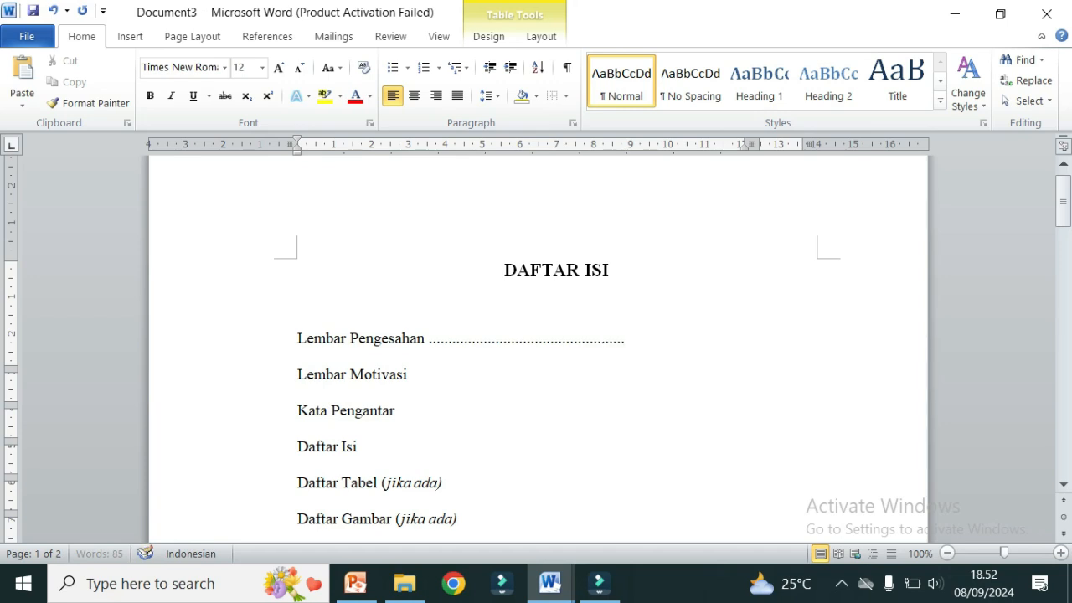
# Step: Paste dot leaders after Lembar Motivasi, Kata Pengantar and Daftar Isi, extending each
pyautogui.scroll(-3, 759, 233)
pyautogui.press('Down')
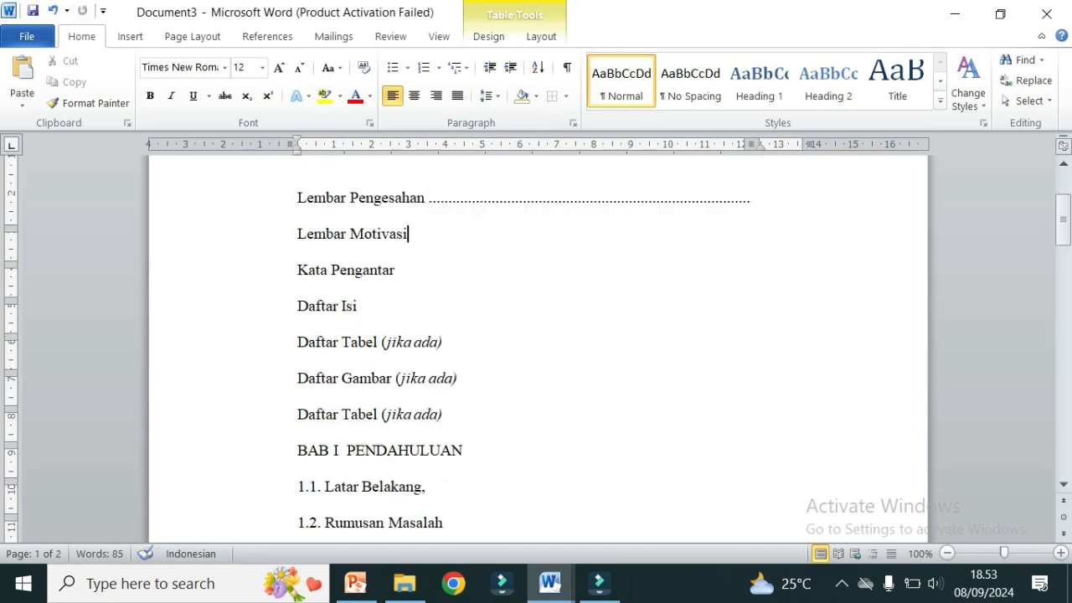
pyautogui.hotkey('ctrl', 'v')
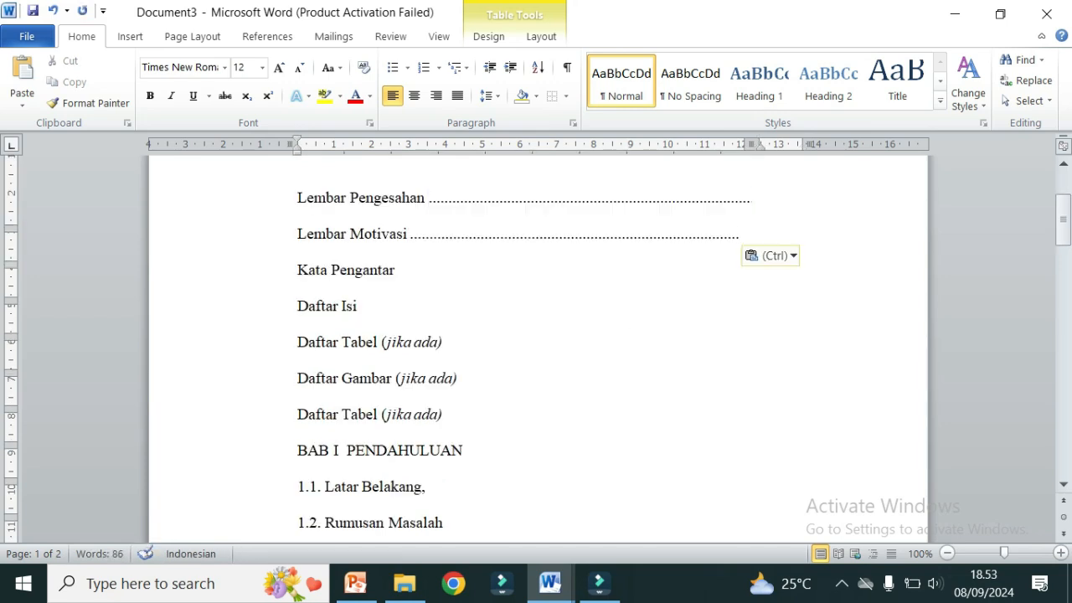
pyautogui.write('....')
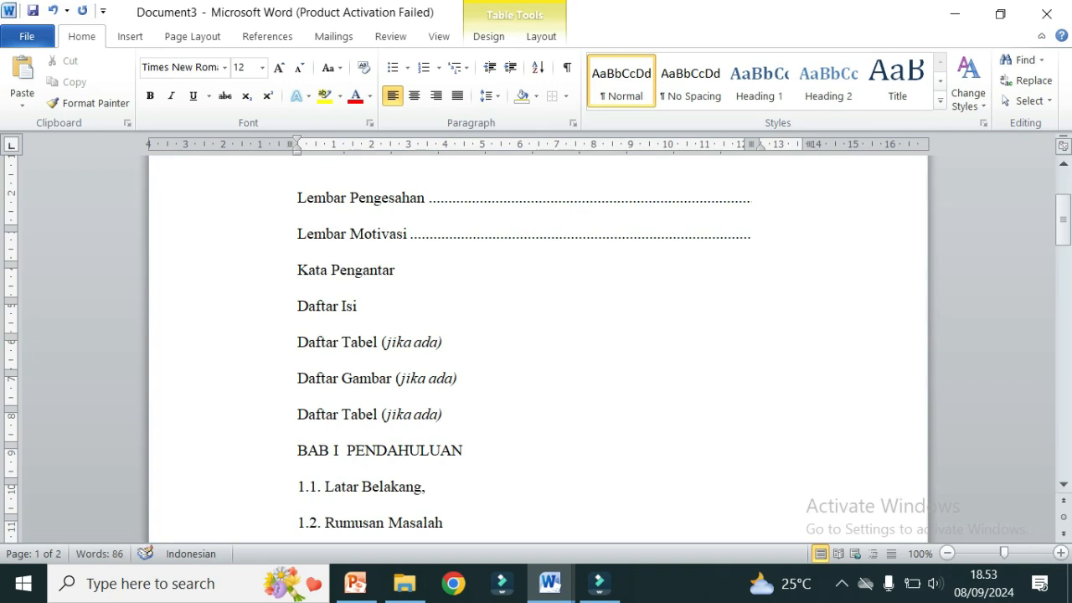
pyautogui.press('Down')
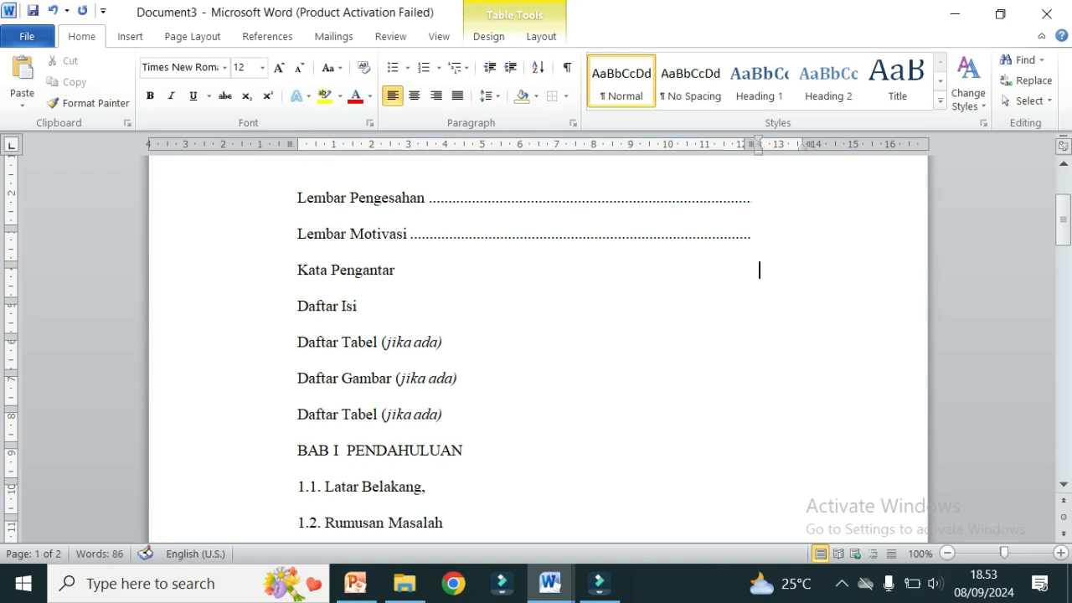
pyautogui.press('Left')
pyautogui.hotkey('ctrl', 'v')
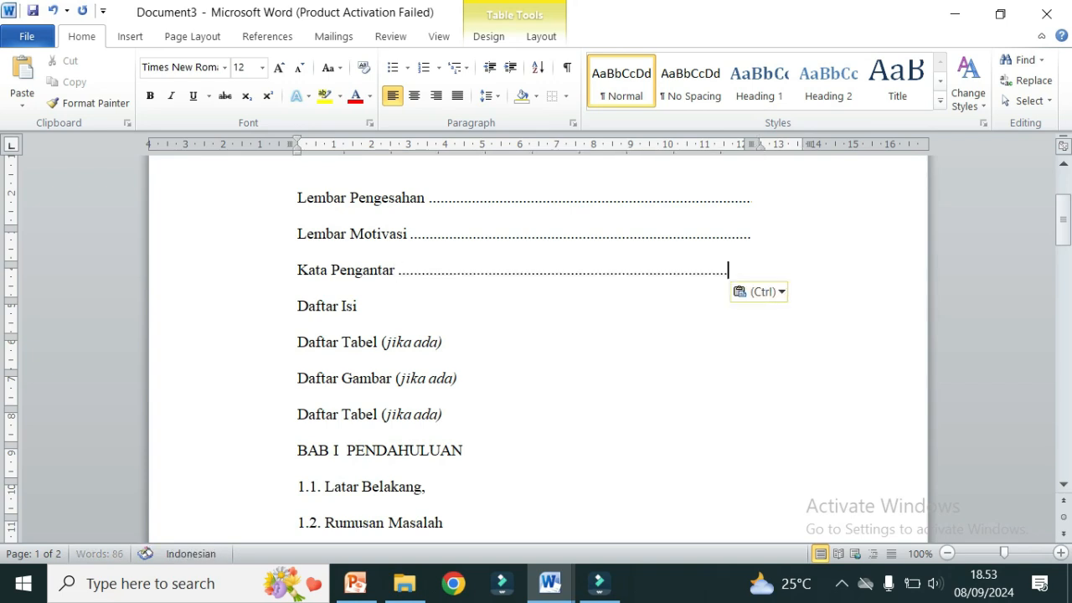
pyautogui.write('.......')
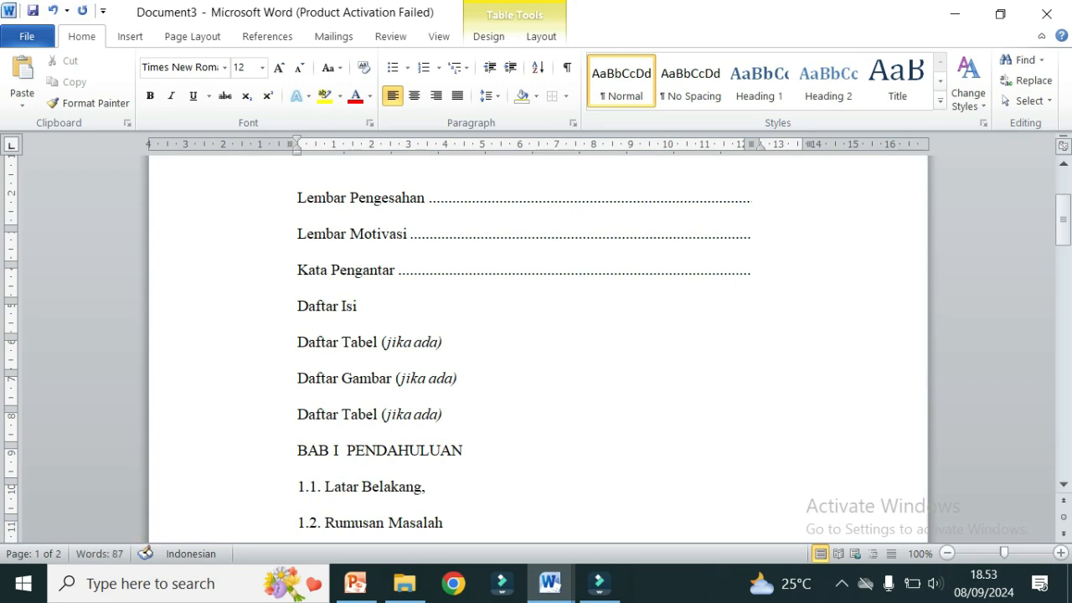
pyautogui.press('Down')
pyautogui.press('Left')
pyautogui.write('...................................................................................')
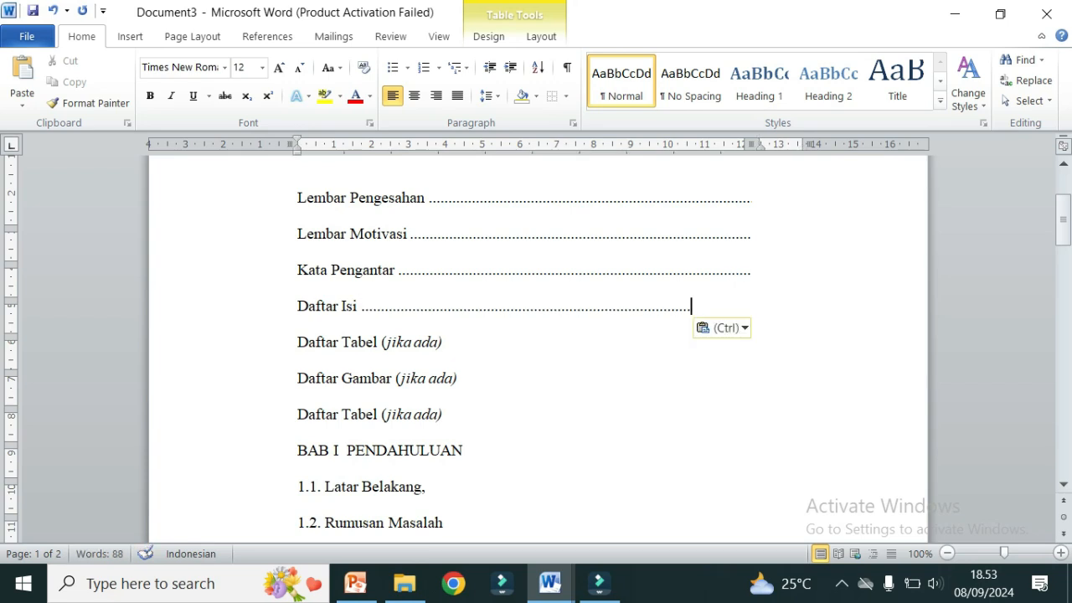
pyautogui.write('...................')
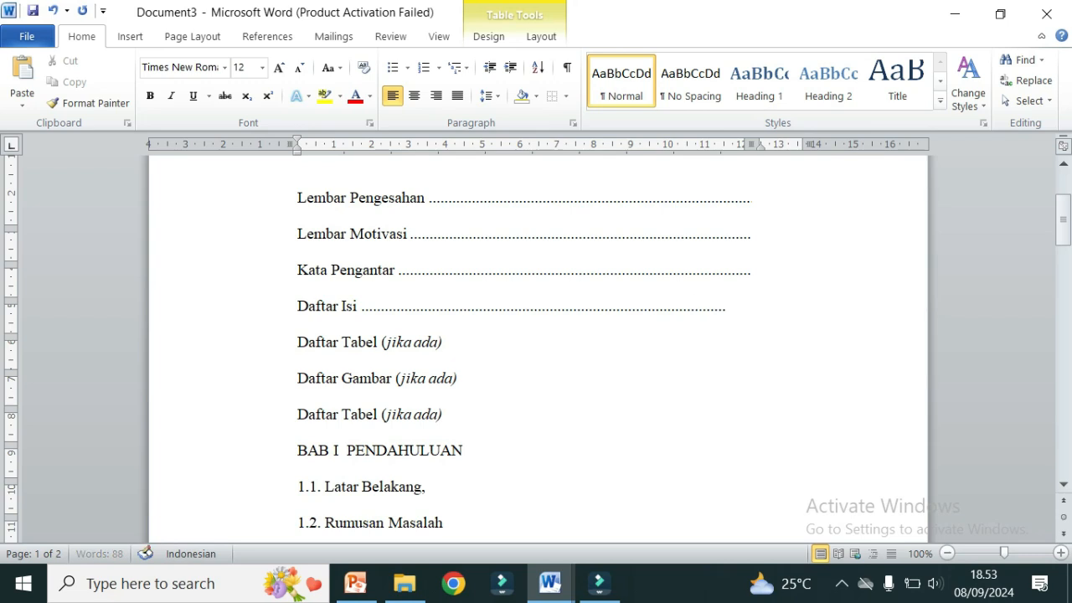
# Step: Add dot leaders after Daftar Tabel and Daftar Gambar, trimmed to fit one line
pyautogui.click(761, 341)
pyautogui.hotkey('ctrl', 'v')
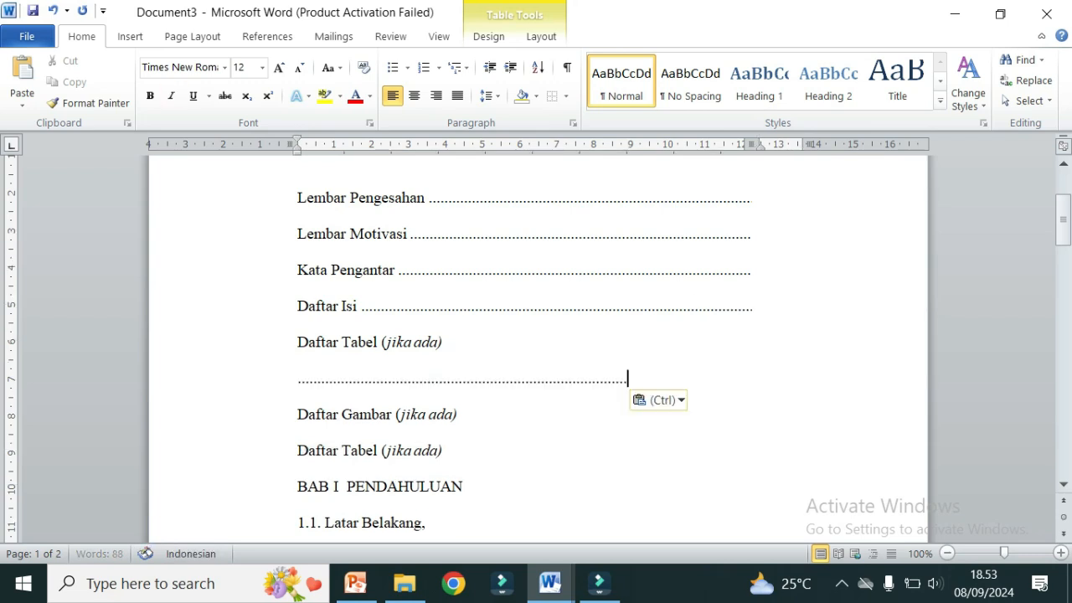
pyautogui.press('BackSpace')
pyautogui.press('BackSpace')
pyautogui.press('BackSpace')
pyautogui.press('BackSpace')
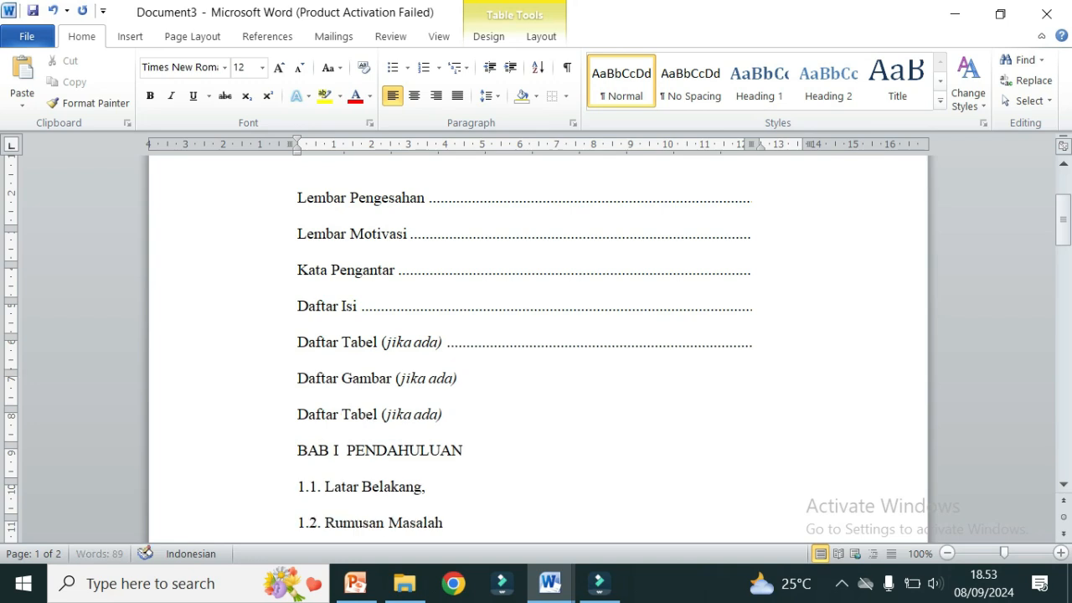
pyautogui.click(759, 376)
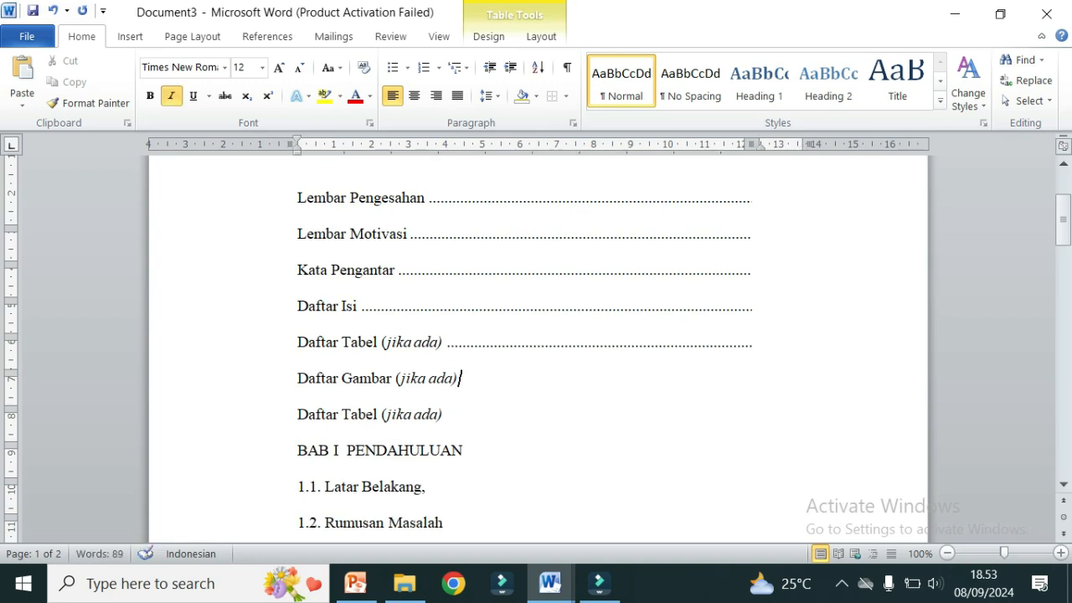
pyautogui.write('...............................................................................................')
pyautogui.press('BackSpace')
pyautogui.press('BackSpace')
pyautogui.press('BackSpace')
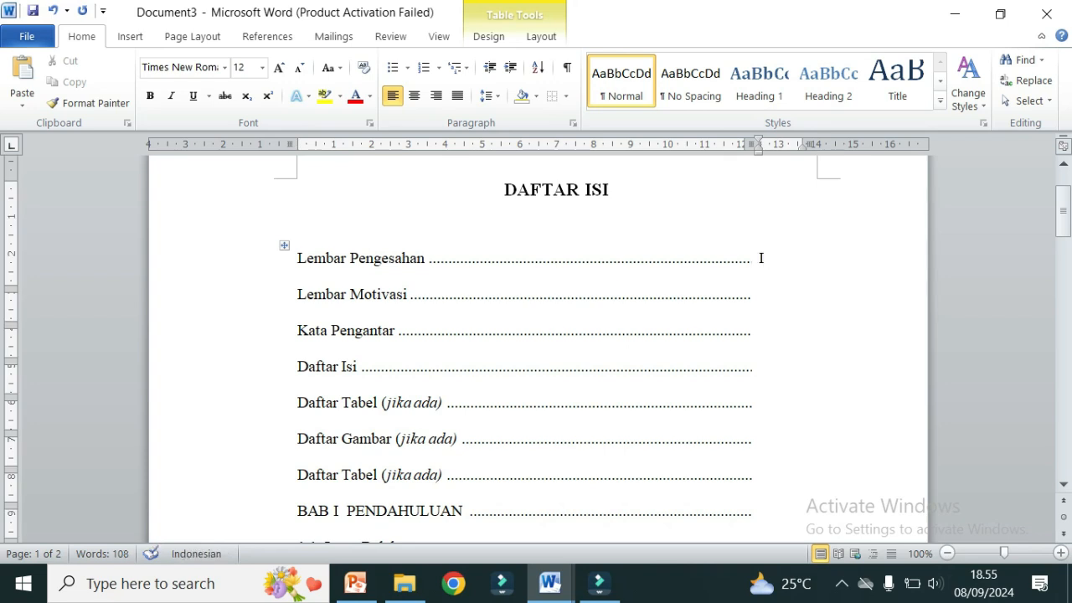
# Step: Enter page numbers i, ii, iii and iv for the first four entries
pyautogui.write('i')
pyautogui.click(760, 295)
pyautogui.write('ii')
pyautogui.click(760, 294)
pyautogui.click(760, 331)
pyautogui.write('iii')
pyautogui.click(760, 367)
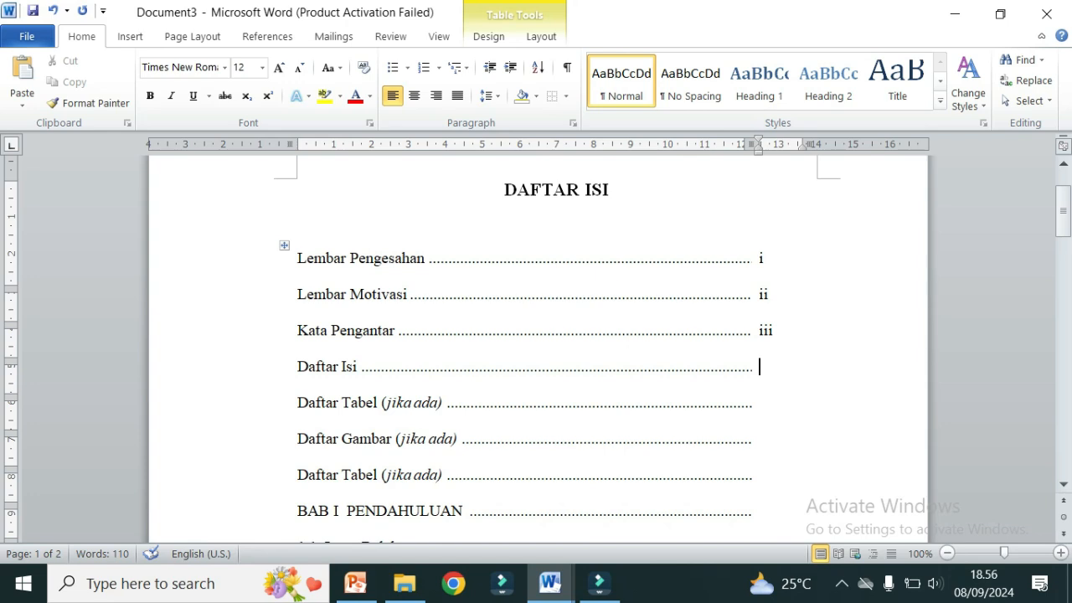
pyautogui.write('iv')
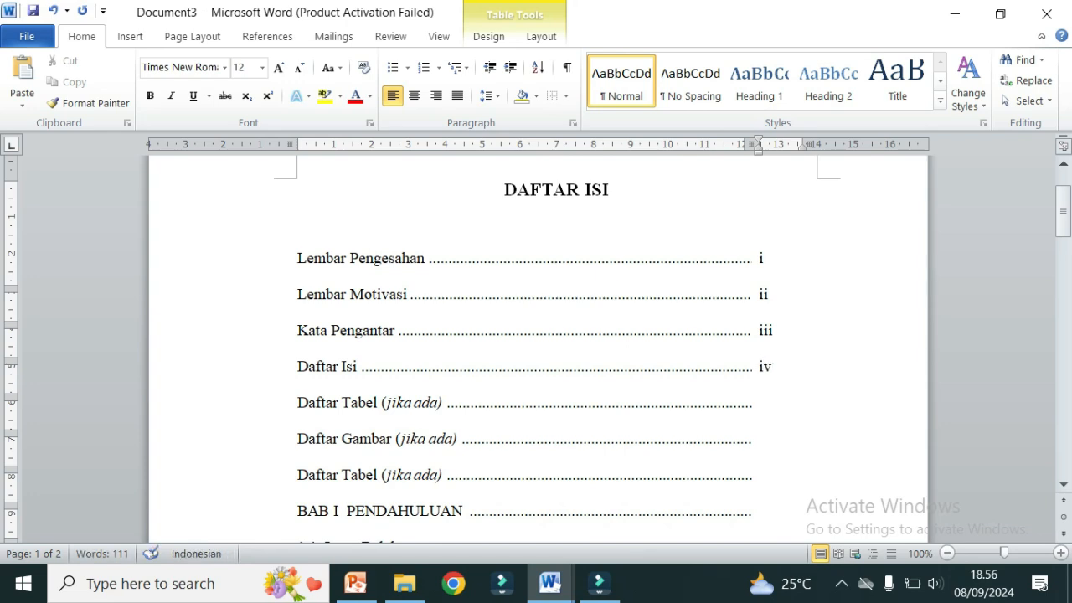
# Step: Undo the auto-capitalised iv and enter v, vi and v in the following page-number cells
pyautogui.click(759, 403)
pyautogui.hotkey('ctrl', 'z')
pyautogui.write('v')
pyautogui.press('Left')
pyautogui.press('Down')
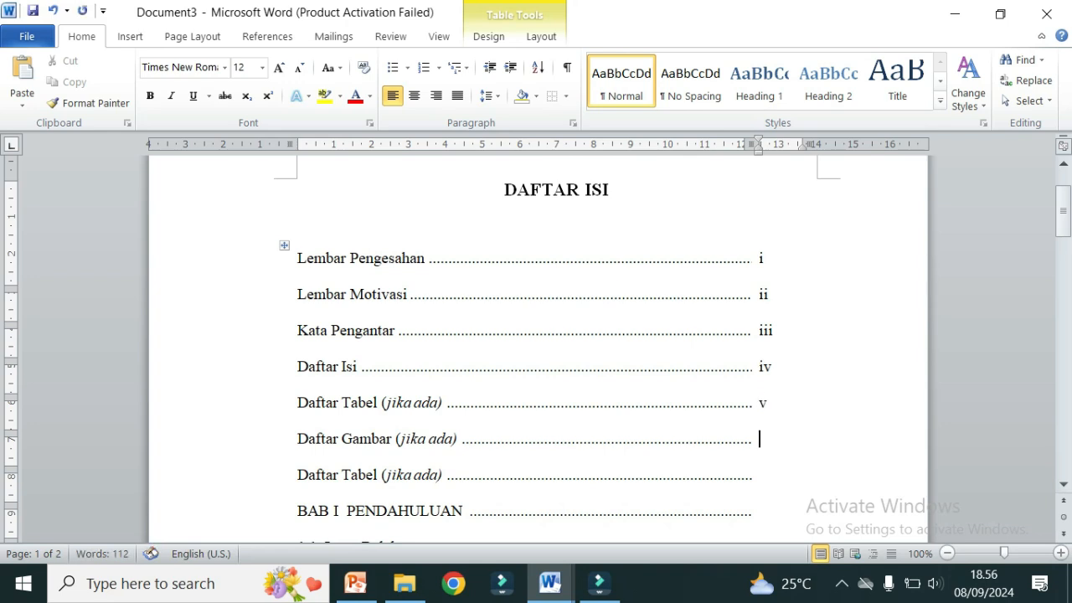
pyautogui.write('vi')
pyautogui.press('Down')
pyautogui.write('v')
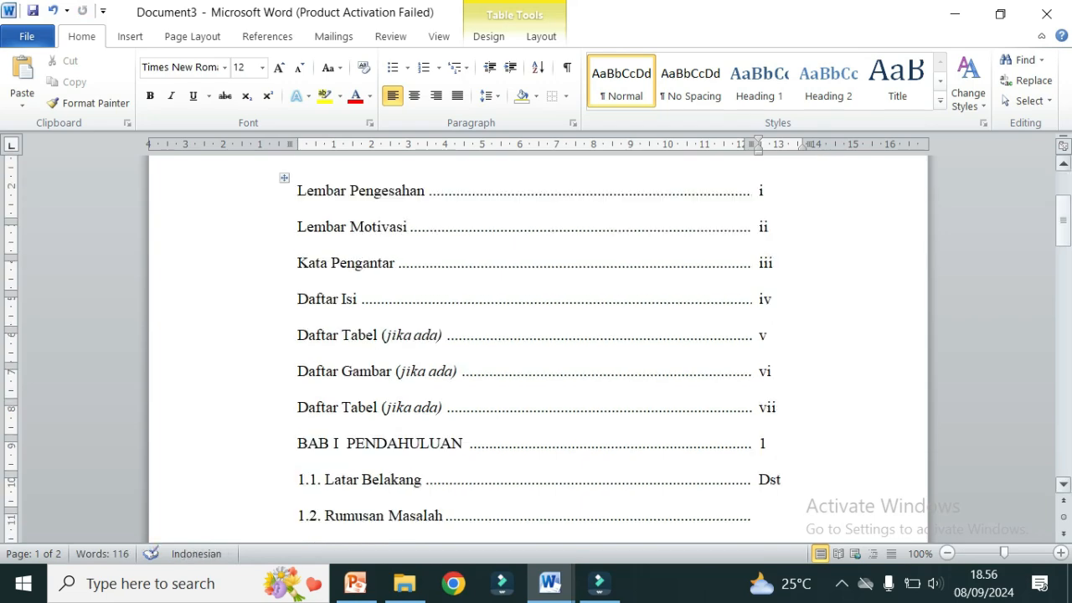
pyautogui.moveTo(1063, 220); pyautogui.dragTo(1063, 300)
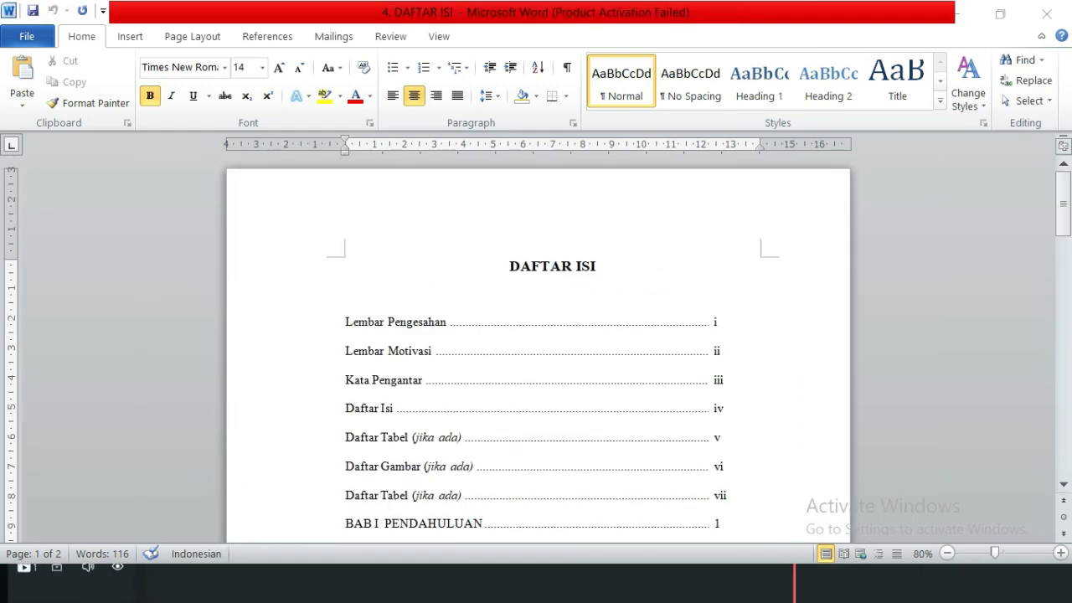
pyautogui.press('F12')
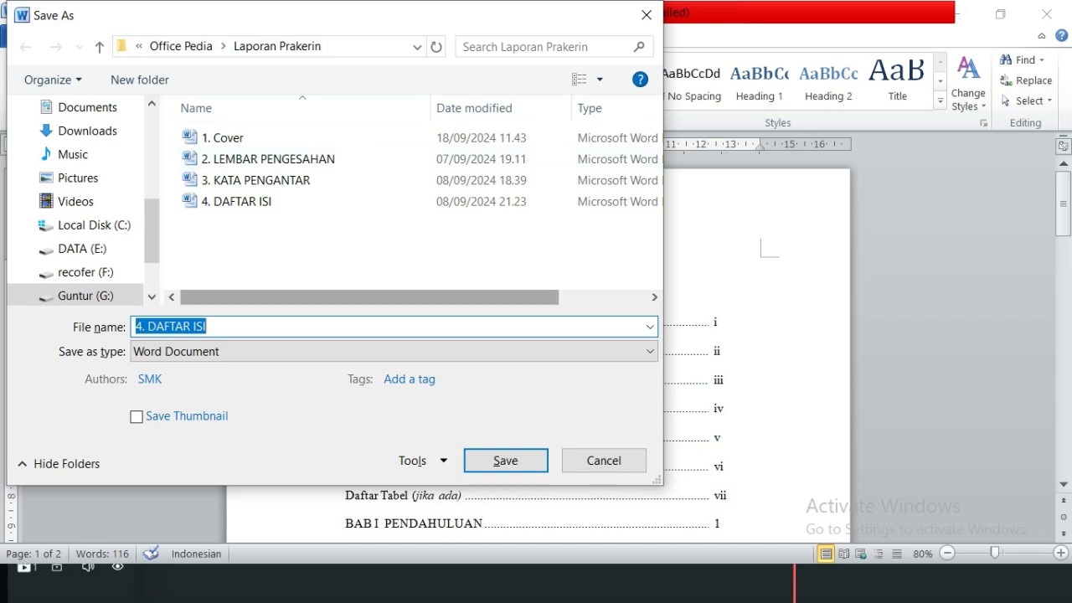
# Step: Accept the file name '4. DAFTAR ISI' in Save As and save
pyautogui.click(243, 327)
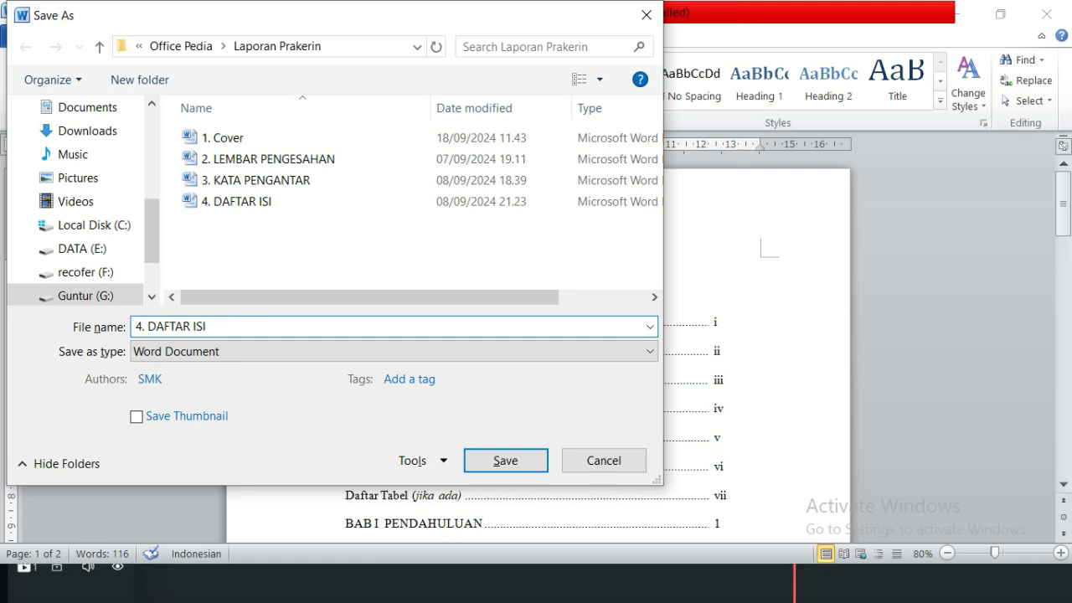
pyautogui.hotkey('ctrl', 'a')
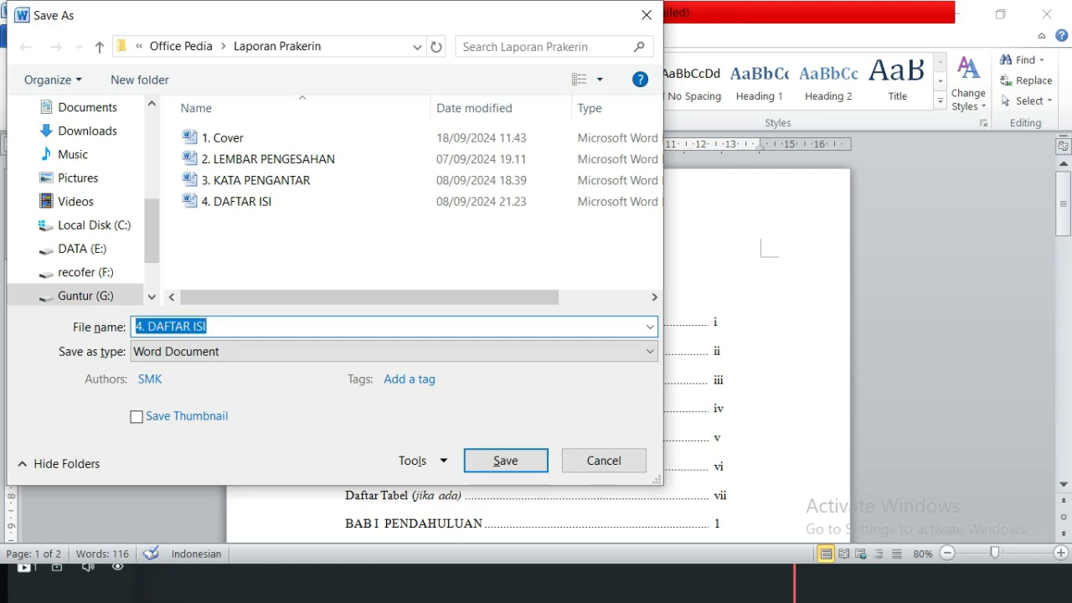
pyautogui.press('Return')
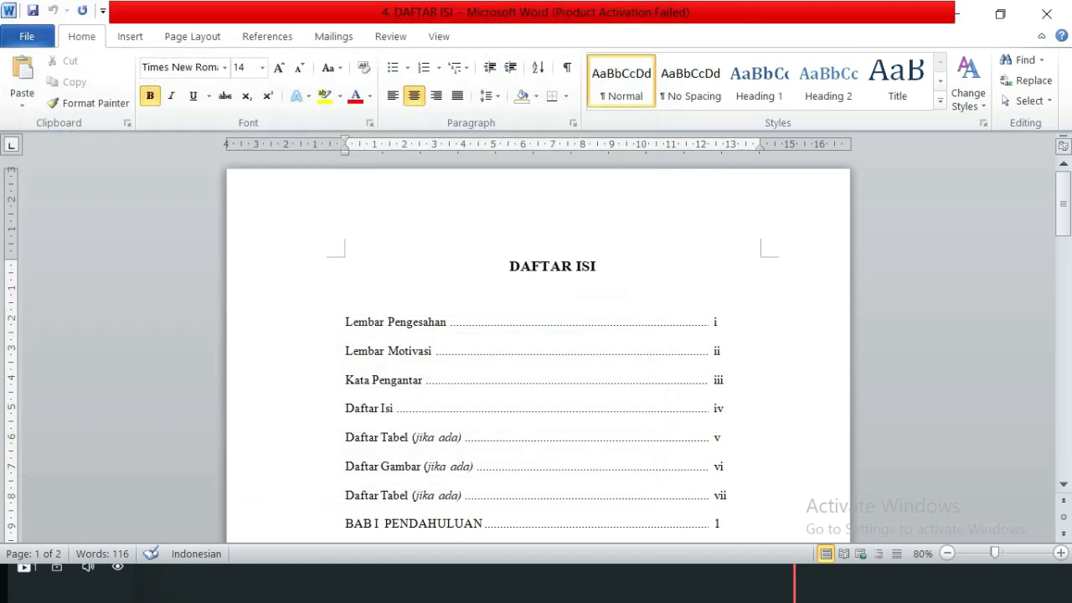